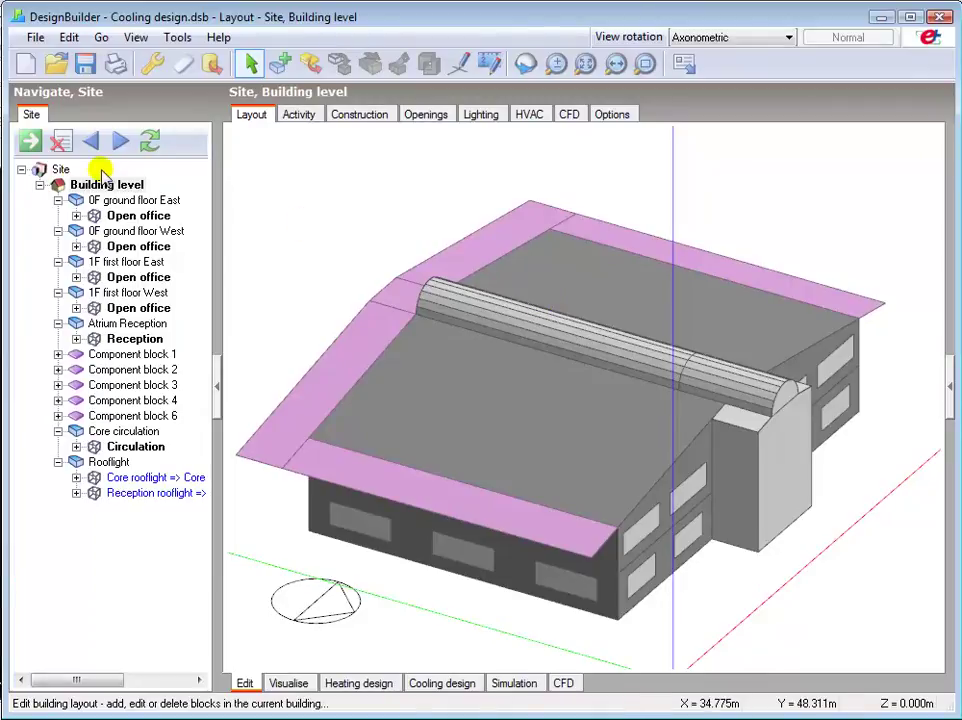
Show the Site's LONDON/GATWICK ARPT summer design data: 27.0 °C max dry-bulb at 99.6% coverage.
click(64, 171)
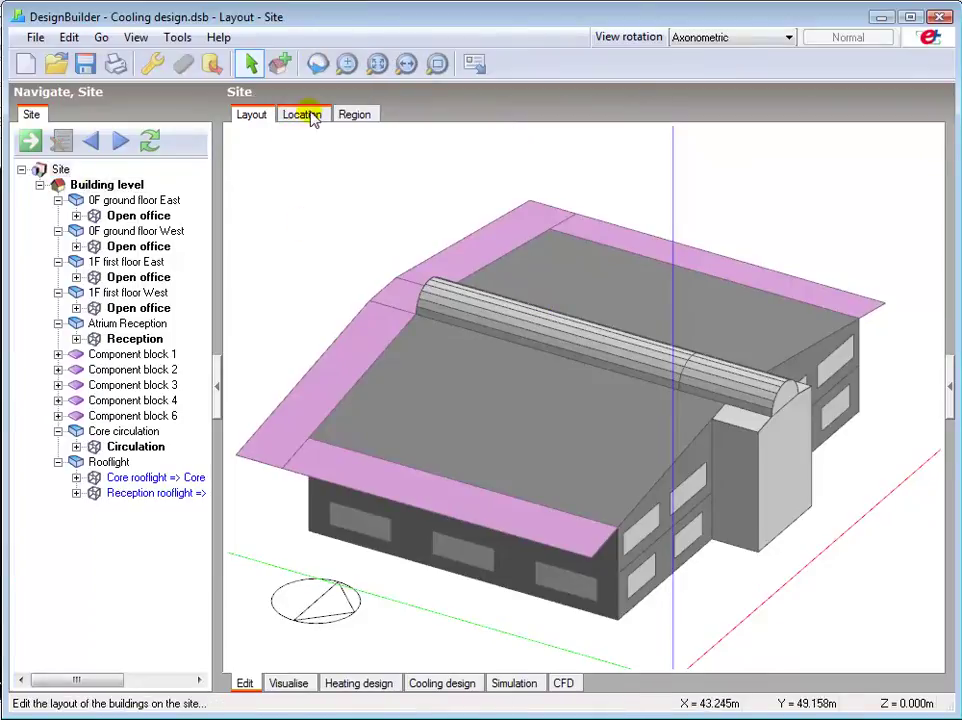
click(309, 115)
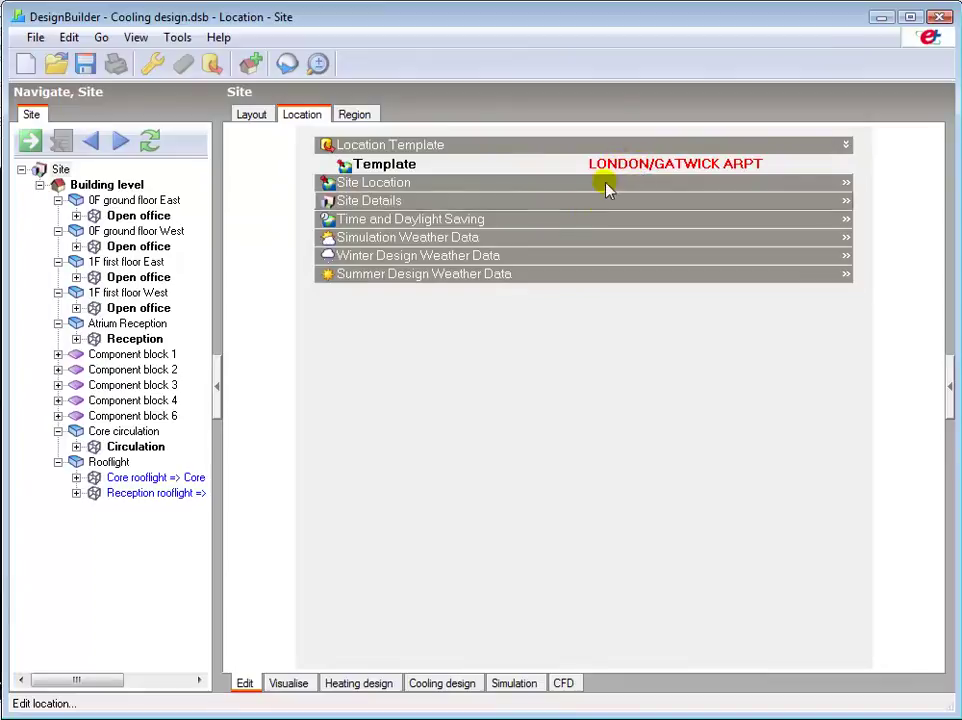
click(409, 277)
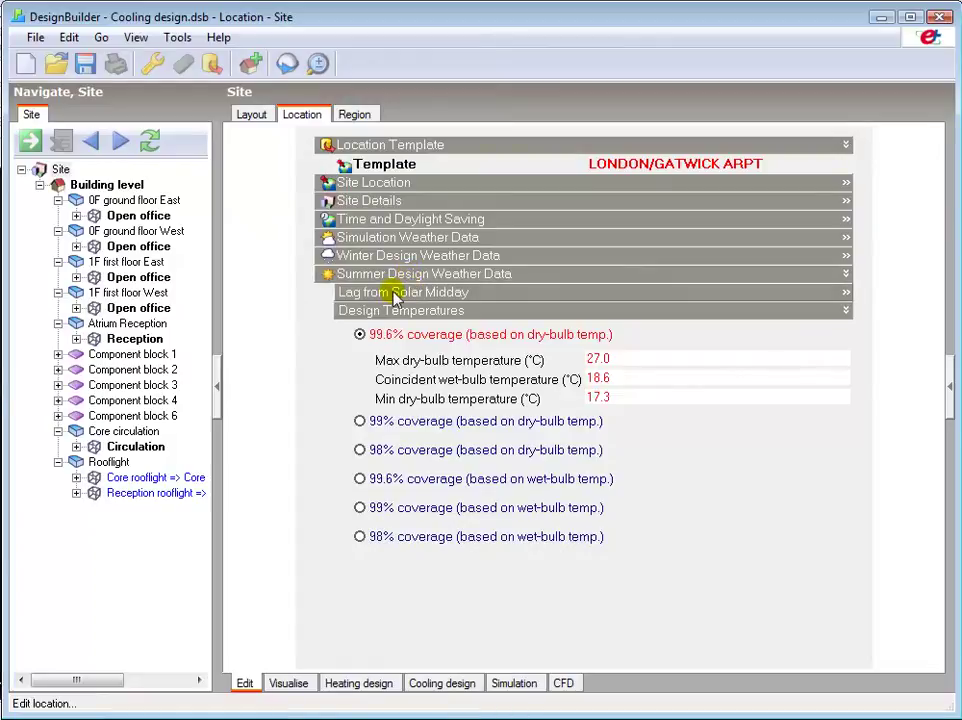
Reveal the 3.0 lag-from-solar-midday values and review the 27.0, 18.6 and 17.3 °C temperatures, leaving them unchanged.
click(397, 297)
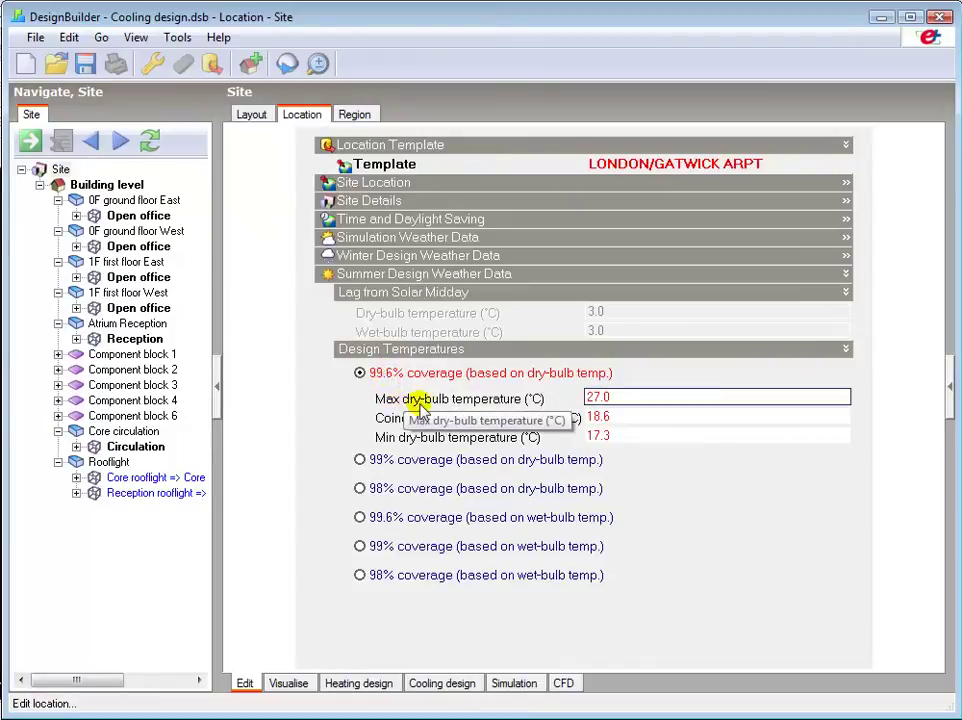
key(Tab)
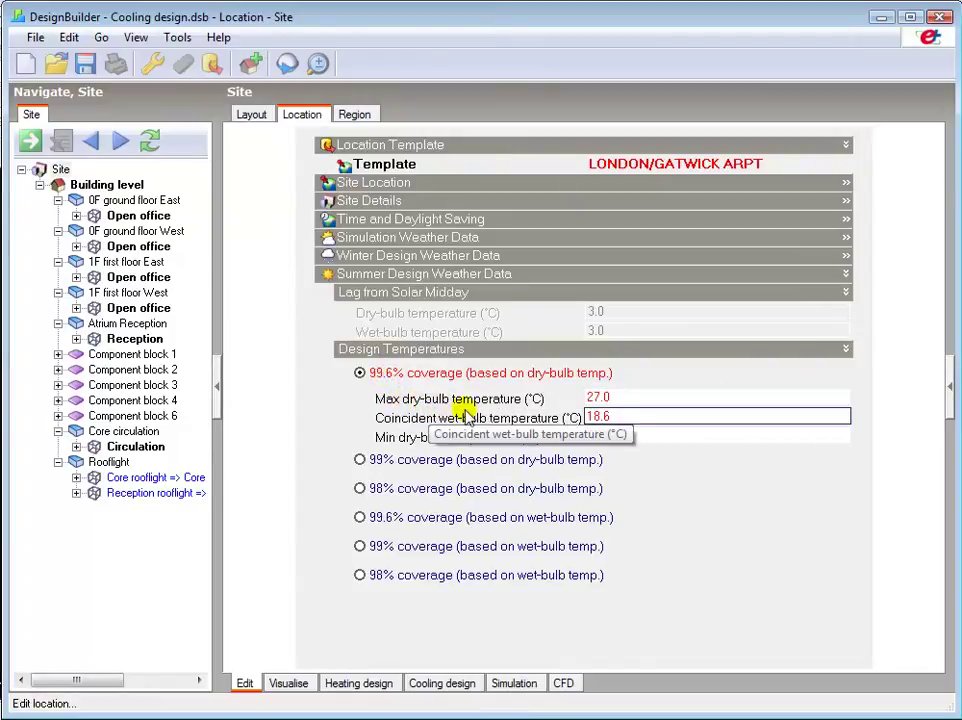
click(498, 399)
click(595, 397)
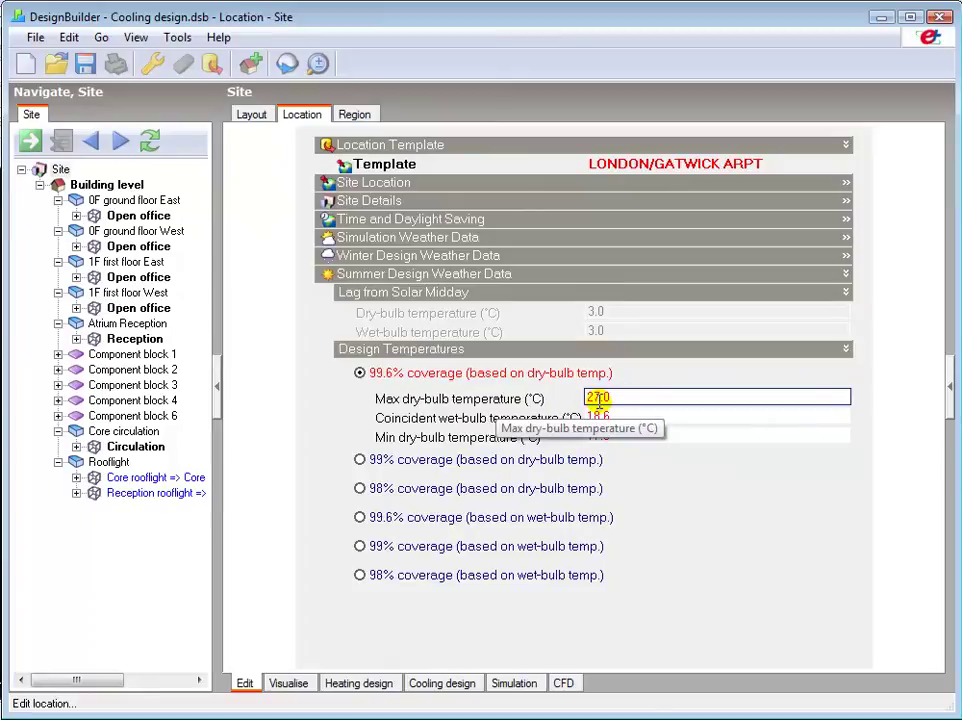
click(573, 421)
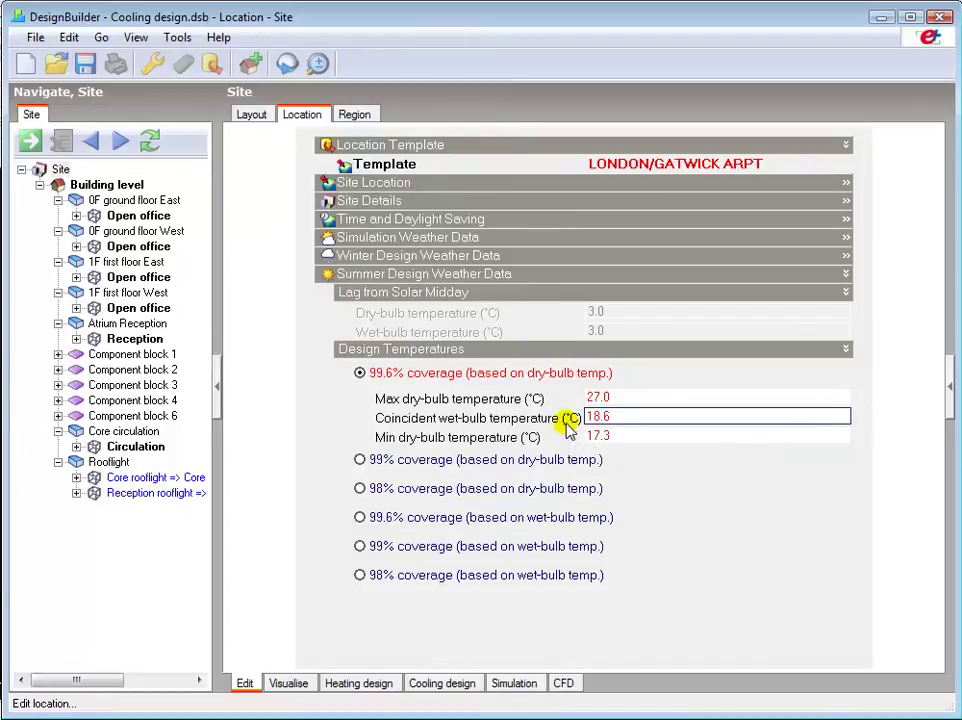
click(530, 441)
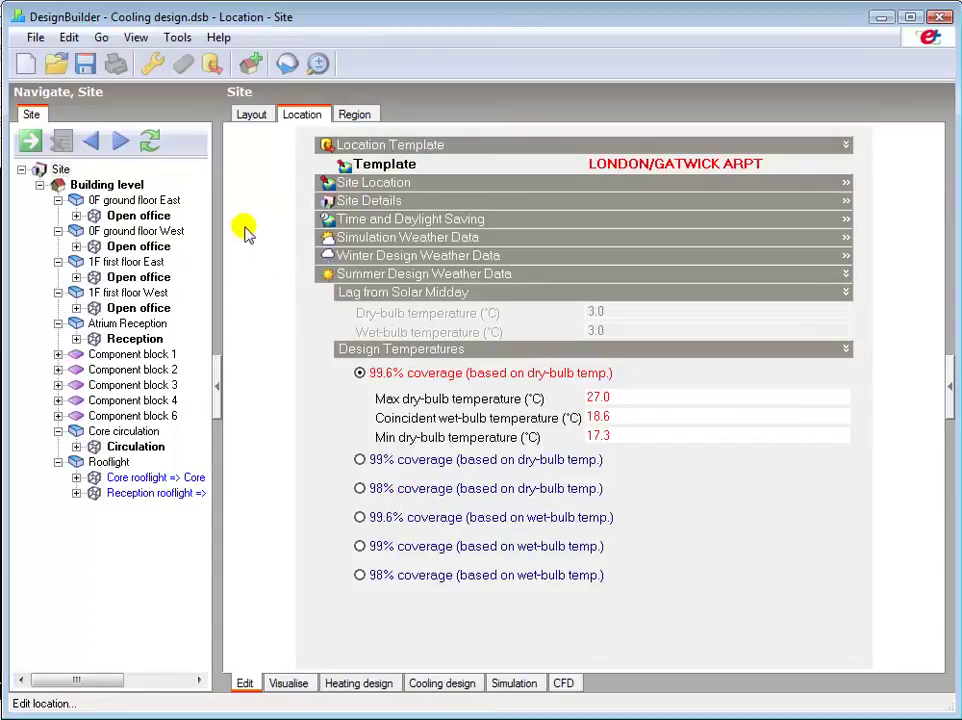
Review the building-level Construction airtightness, keeping infiltration at a constant 0.700 ac/h.
click(124, 187)
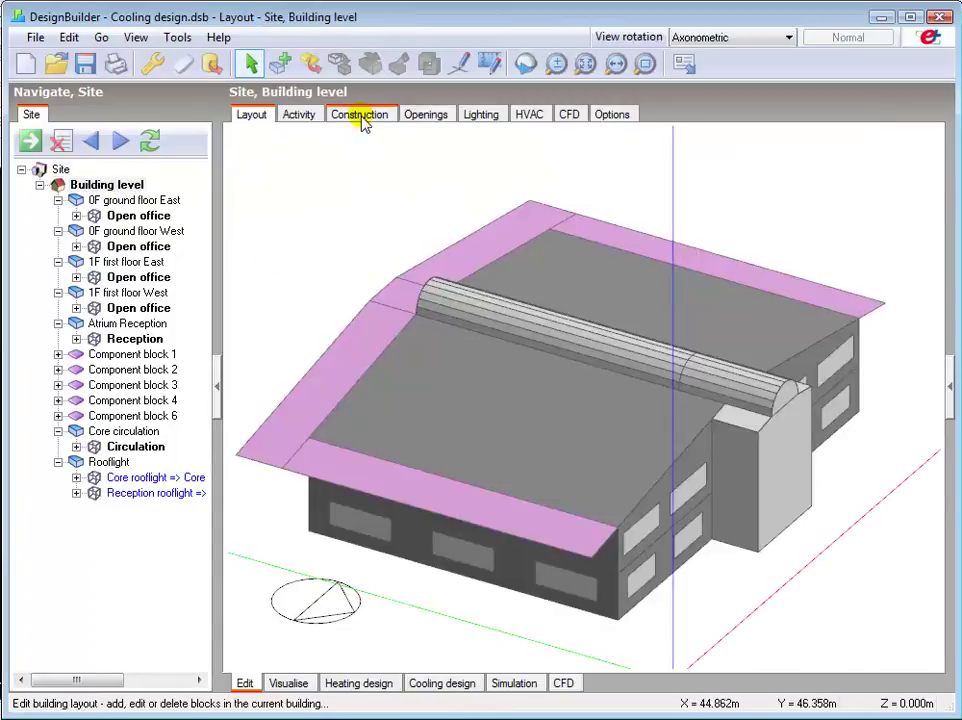
click(364, 117)
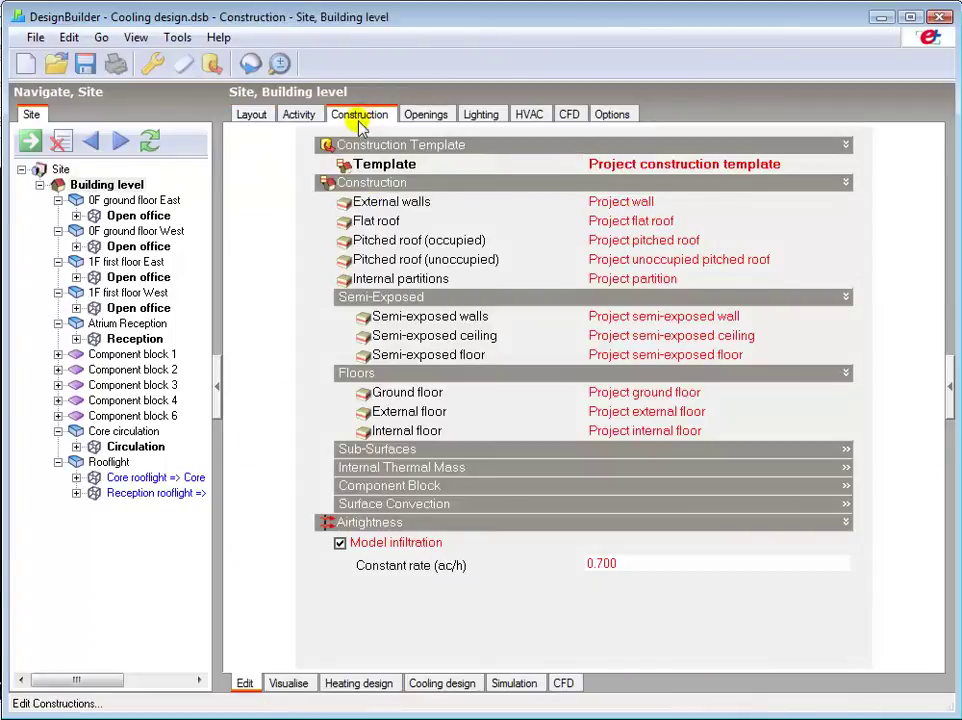
click(612, 564)
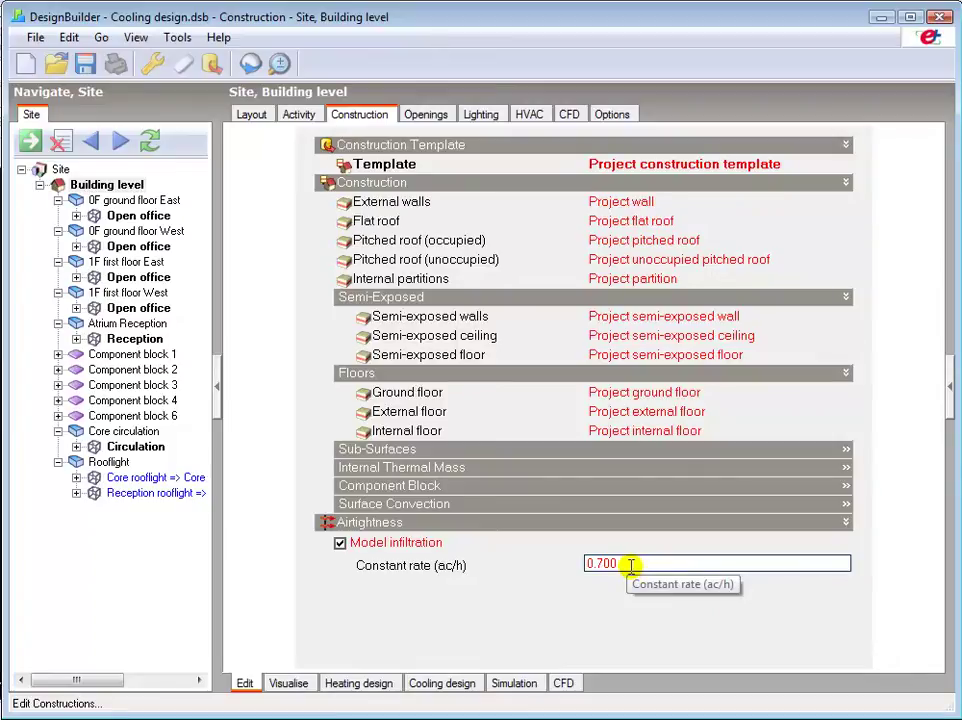
click(598, 563)
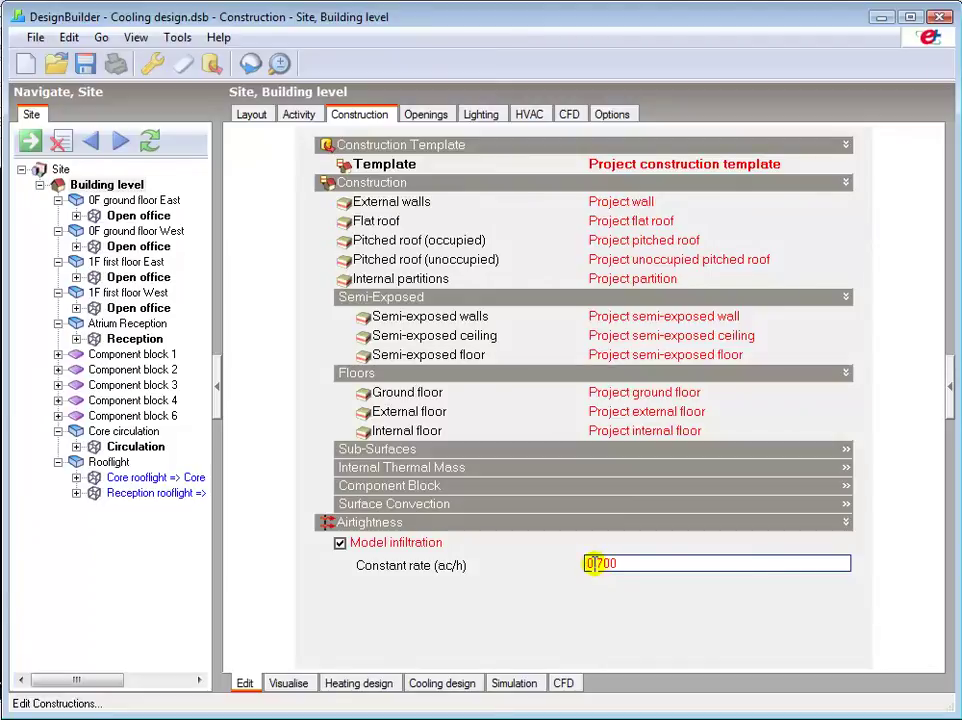
click(494, 640)
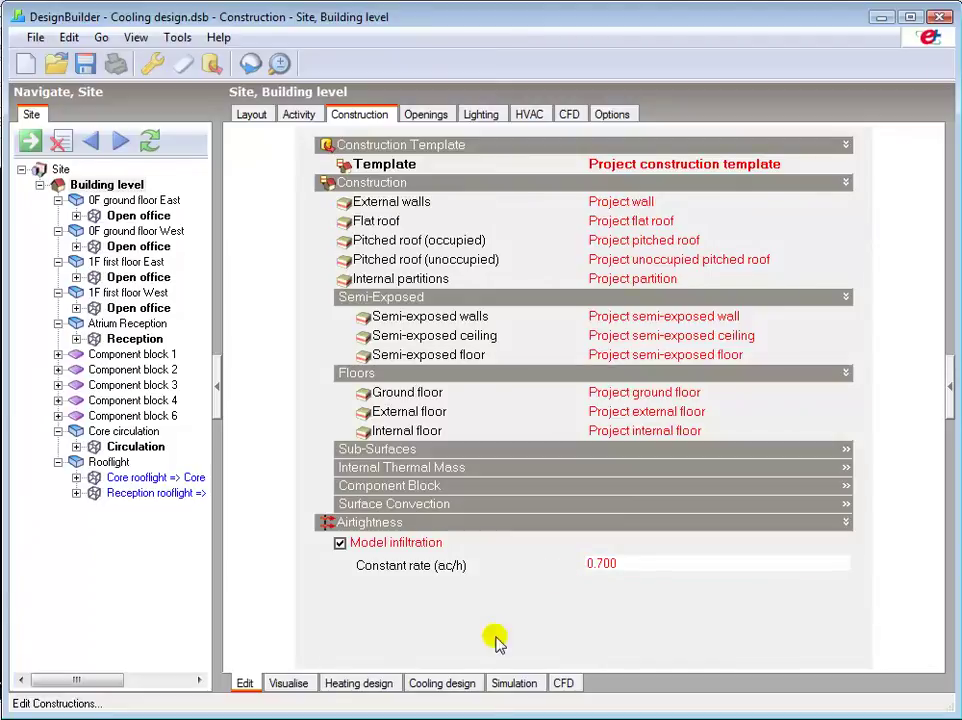
Show Cooling design results and open cooling Calculation Options (Cell office only, 15 Jul, 1.15 margin).
click(425, 684)
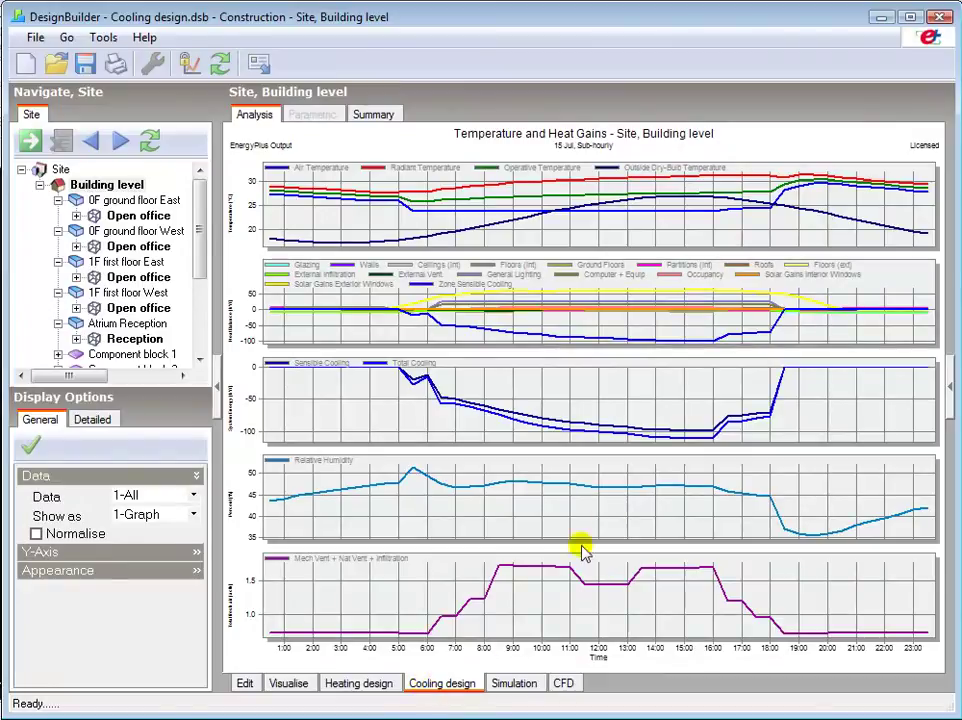
click(220, 63)
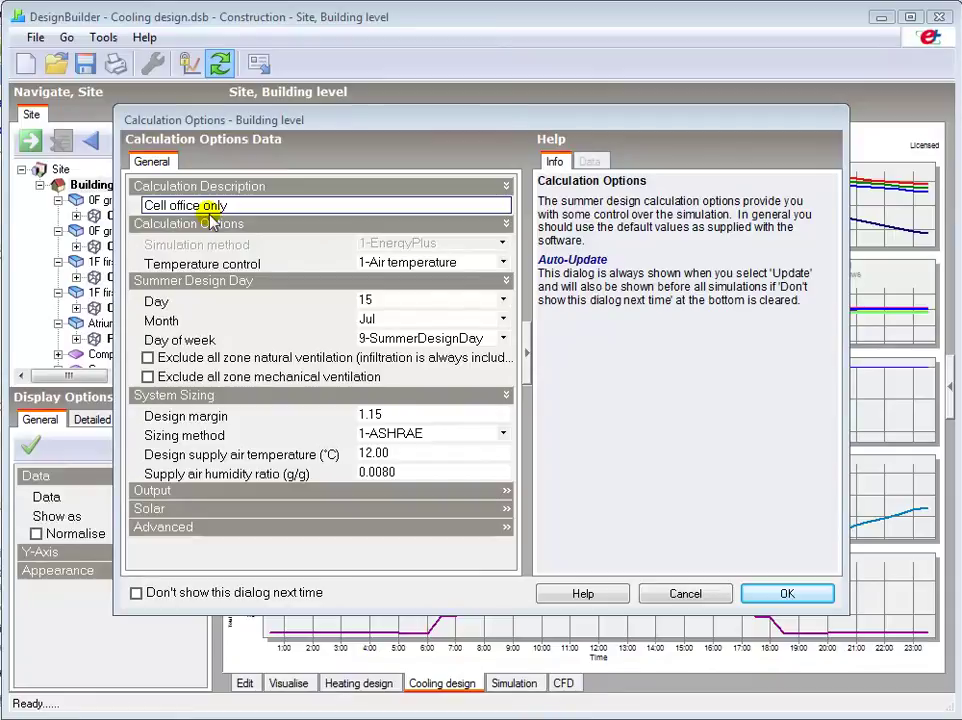
Keep 1-Air temperature as the temperature control and bring up its Temperature Control help topic.
click(503, 262)
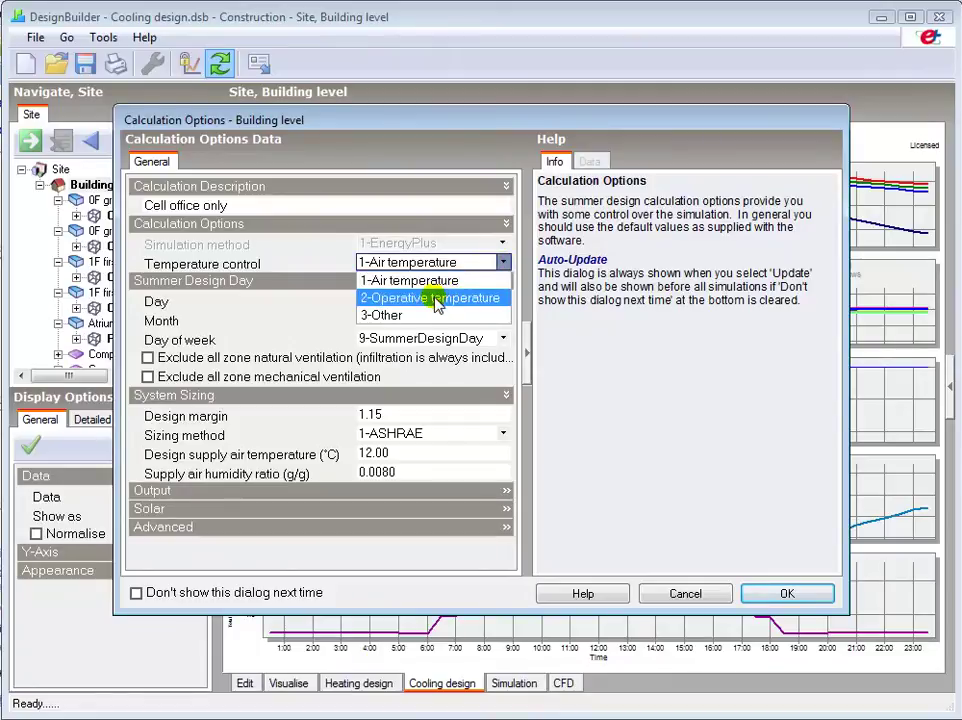
click(497, 265)
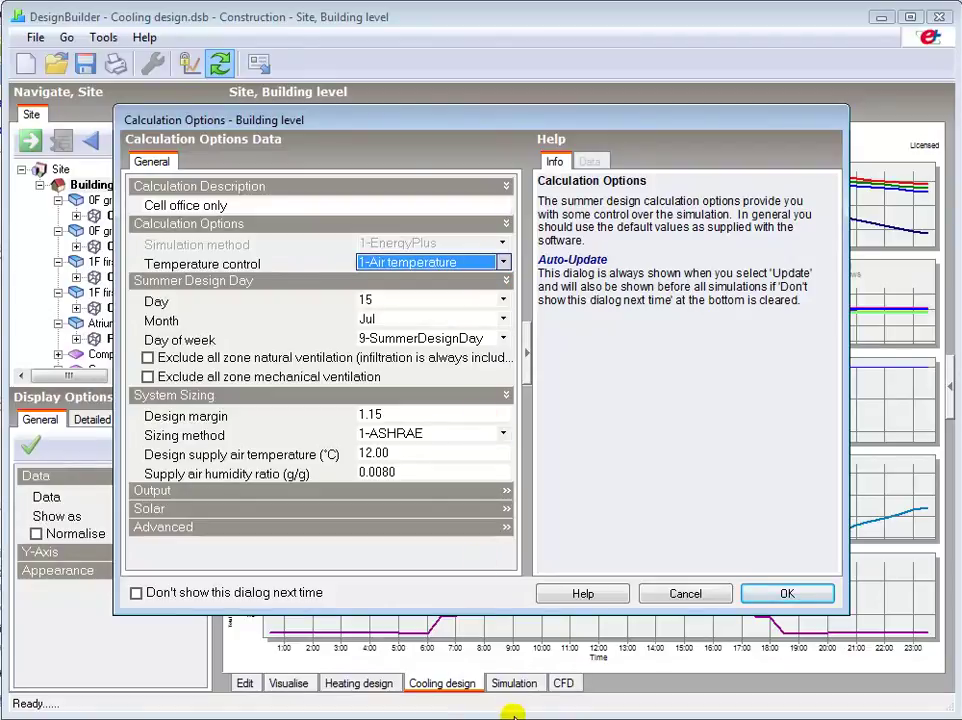
key(F1)
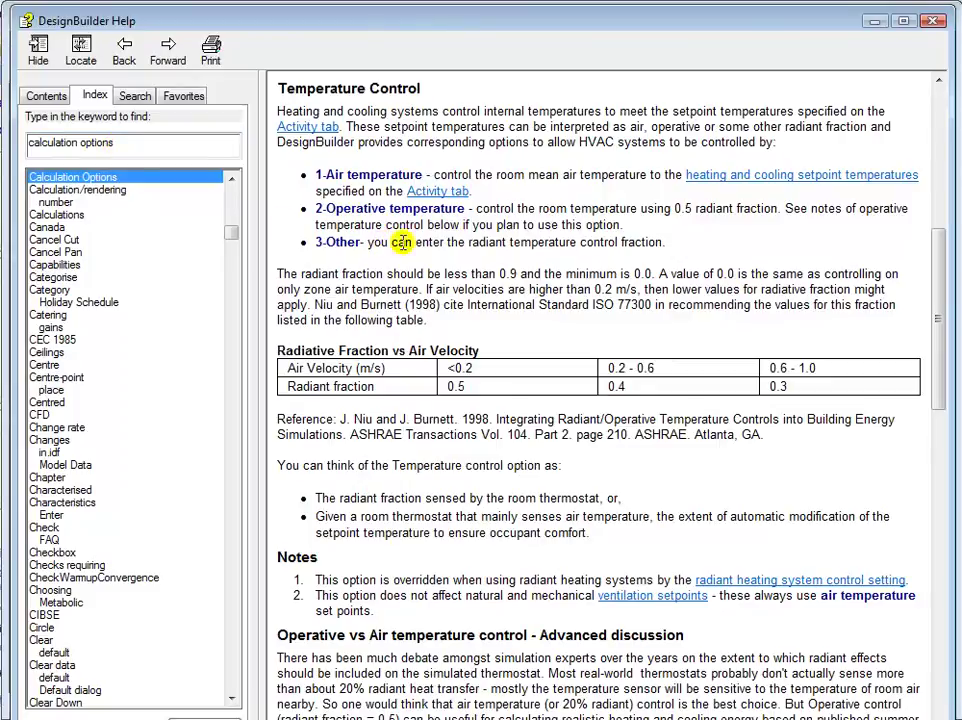
Minimize the Temperature Control help to return to the cooling Calculation Options.
click(873, 21)
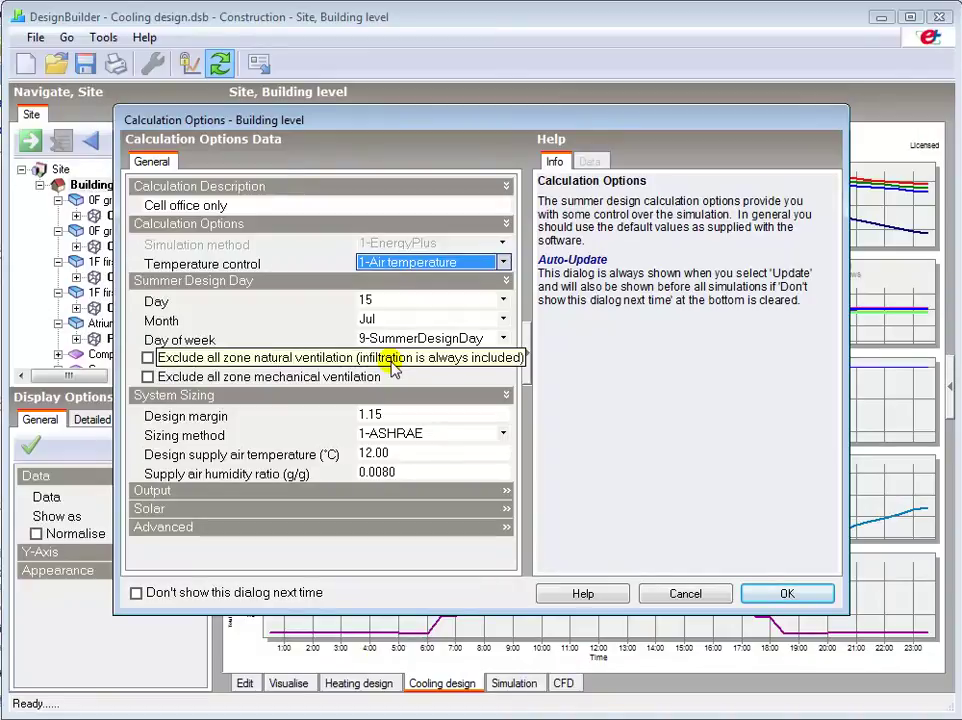
Review the options from the 1.15 design margin and output options down to 2-Full exterior solar distribution.
click(367, 414)
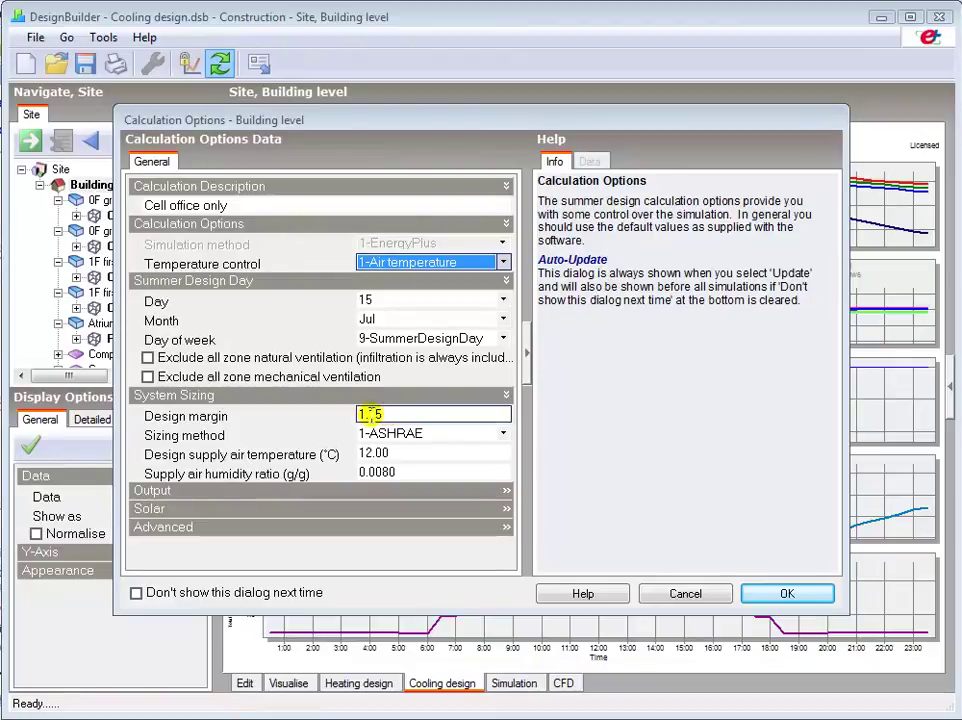
click(208, 490)
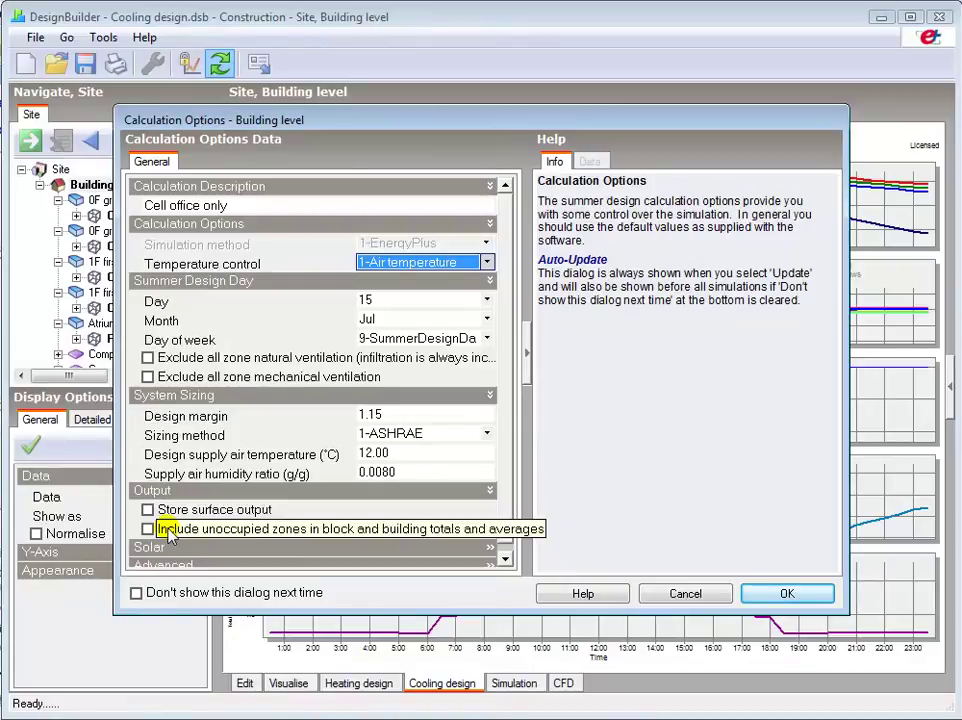
click(505, 557)
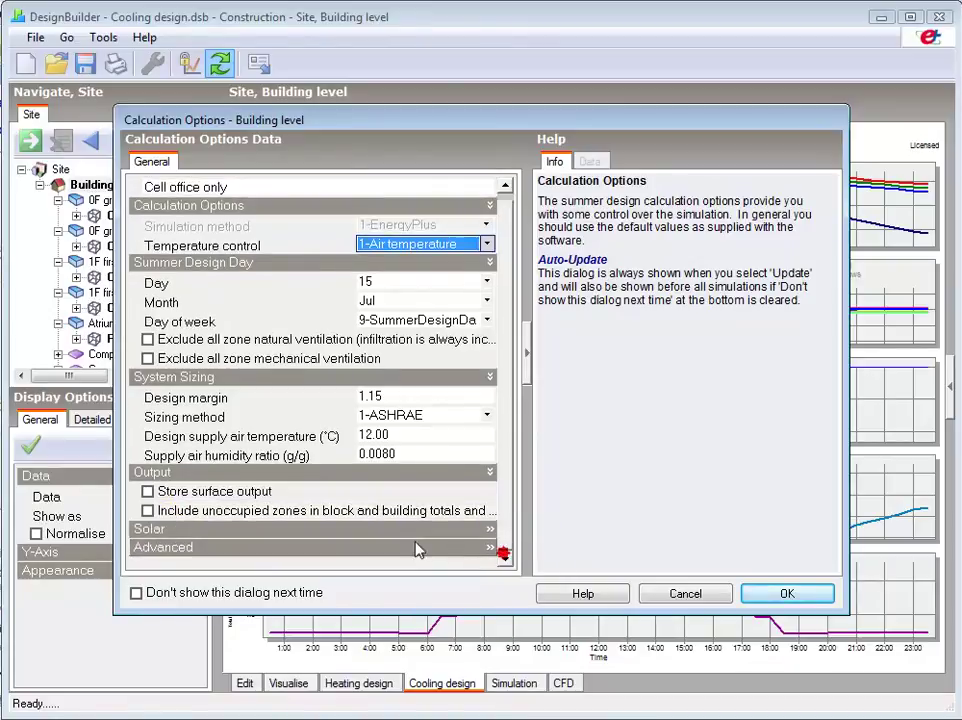
click(382, 529)
click(505, 557)
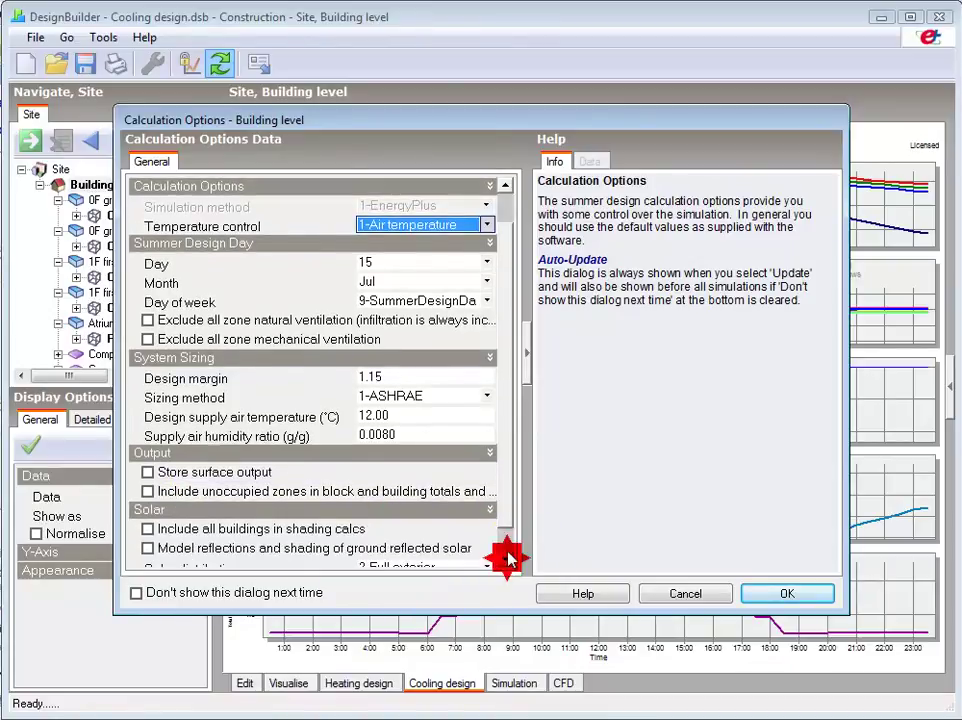
click(505, 557)
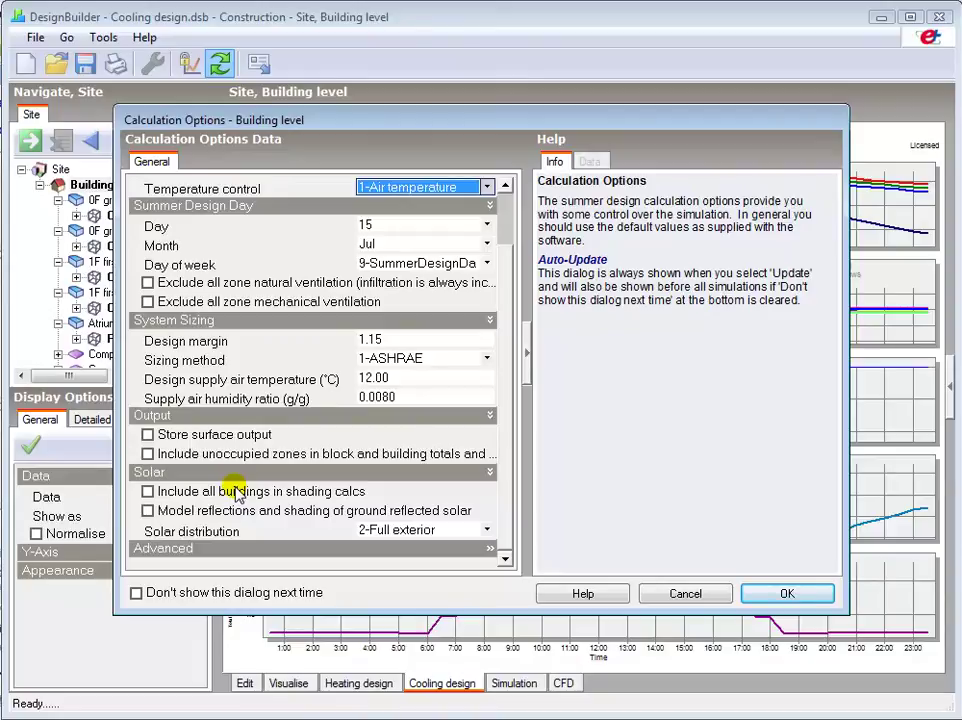
Accept the Calculation Options and run the 15 Jul cooling design simulation.
click(783, 594)
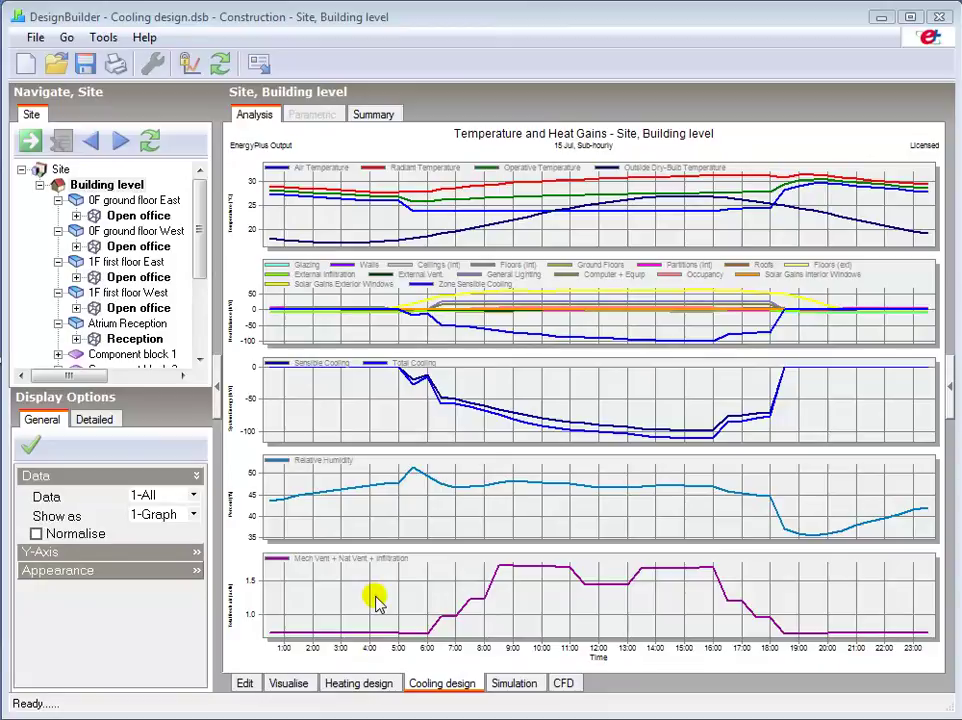
Set the chart font size to 2-Medium.
click(115, 577)
click(177, 589)
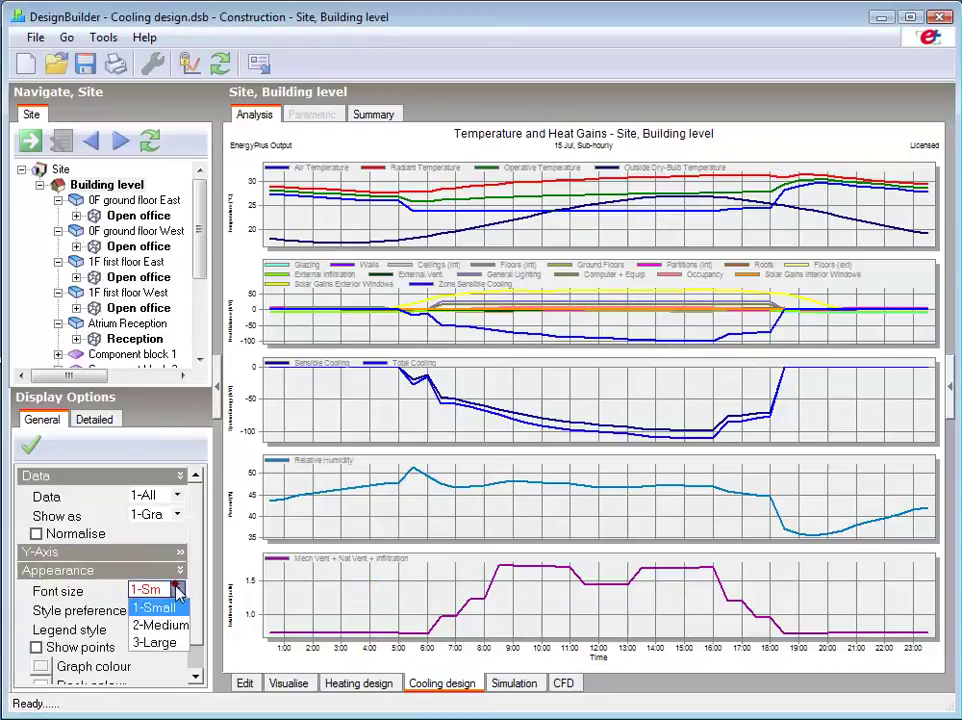
click(172, 626)
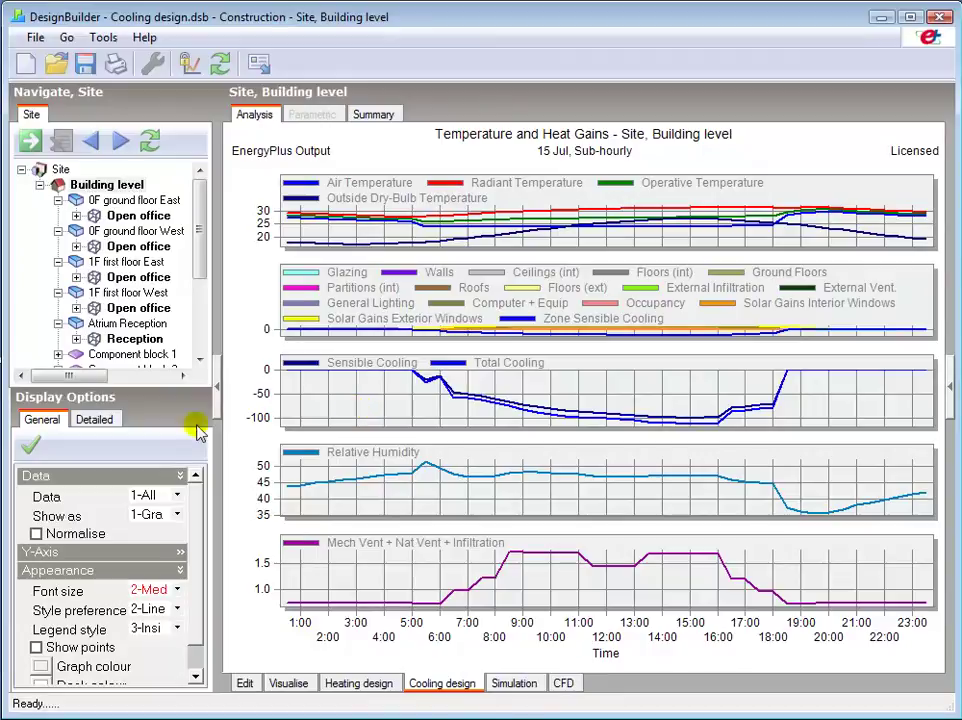
Switch the building results from 2-Site data to the 3-Comfort data set.
click(178, 496)
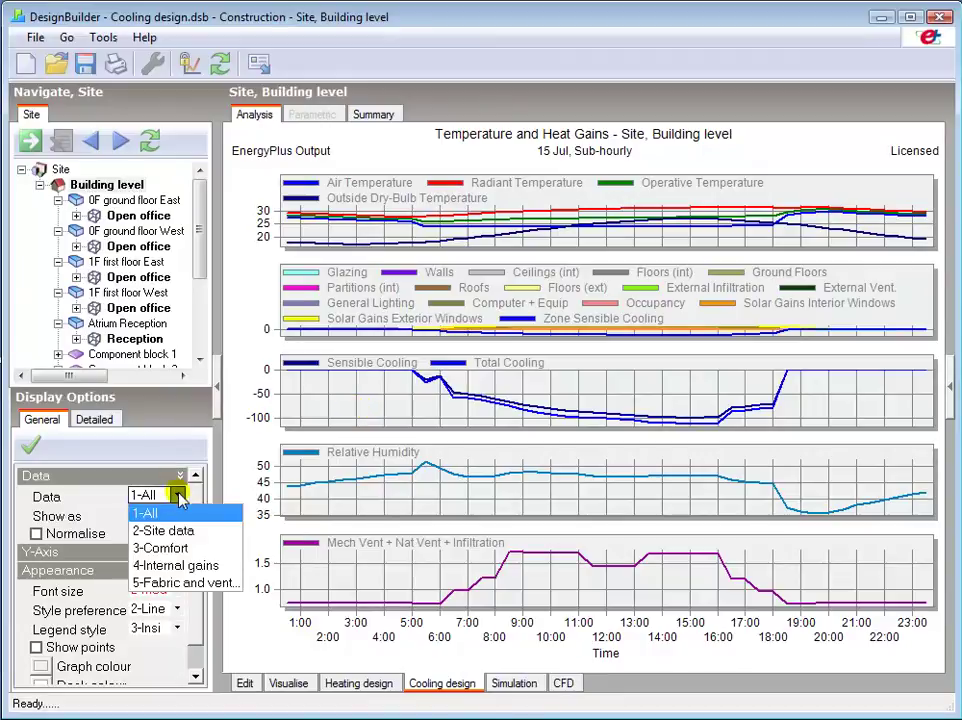
click(174, 536)
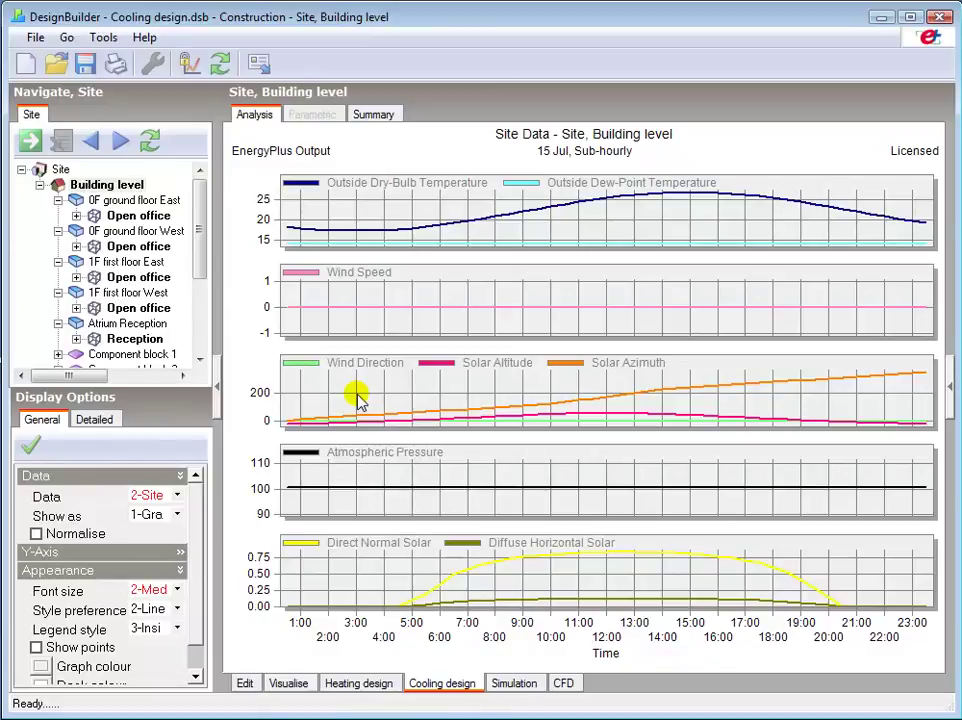
click(178, 496)
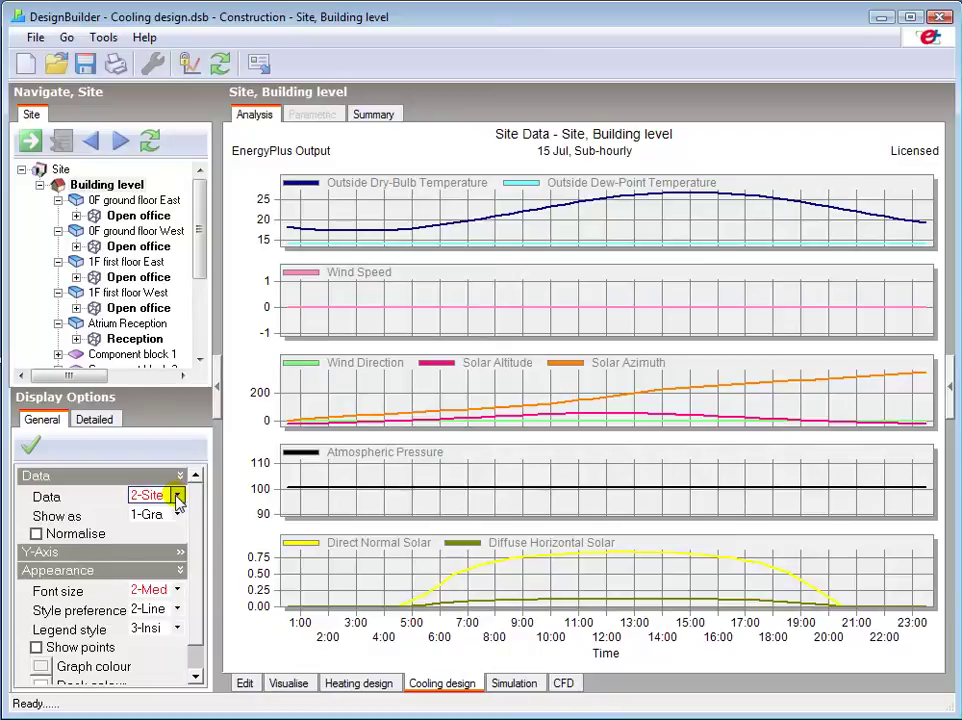
click(178, 496)
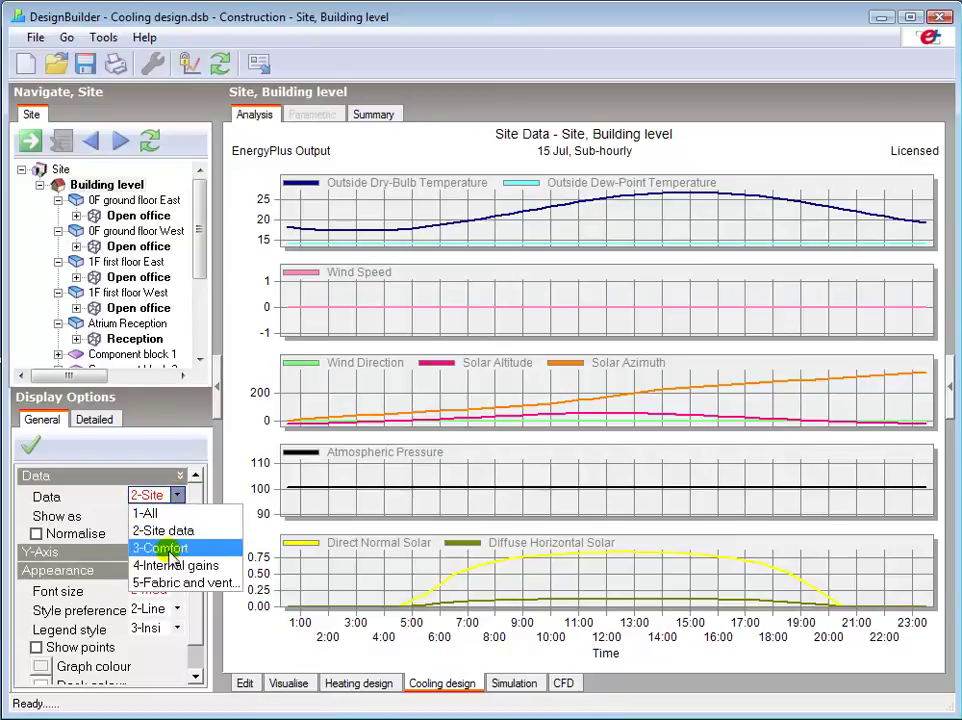
click(168, 549)
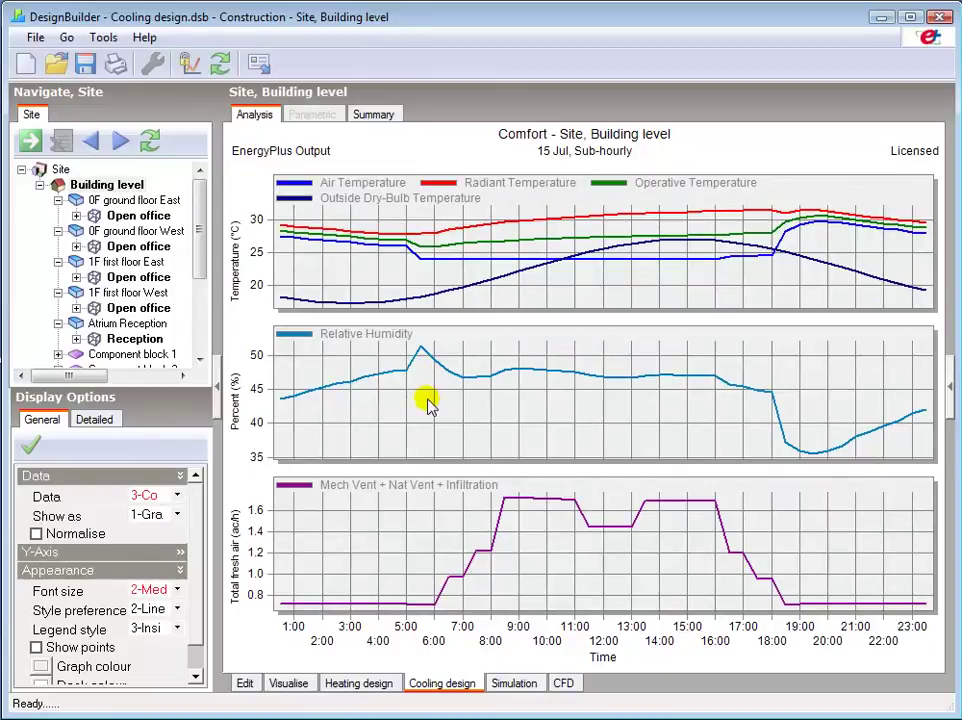
Show Comfort results for the 0F ground floor East open office, reading fresh air rising 0.7 to 2.0 ac/h.
click(152, 216)
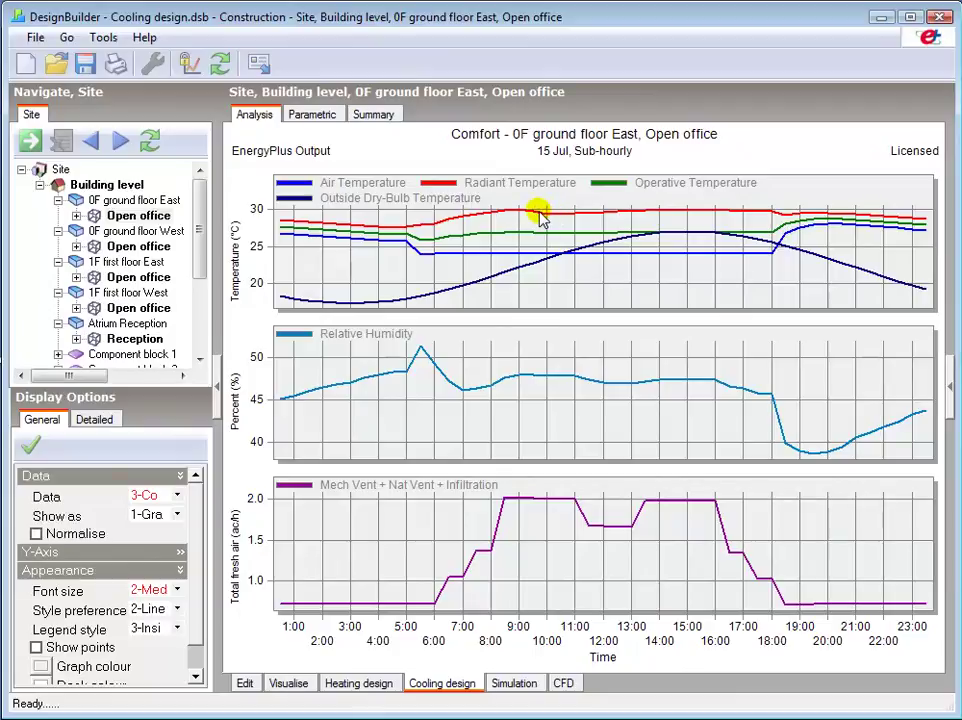
mouse_move(508, 238)
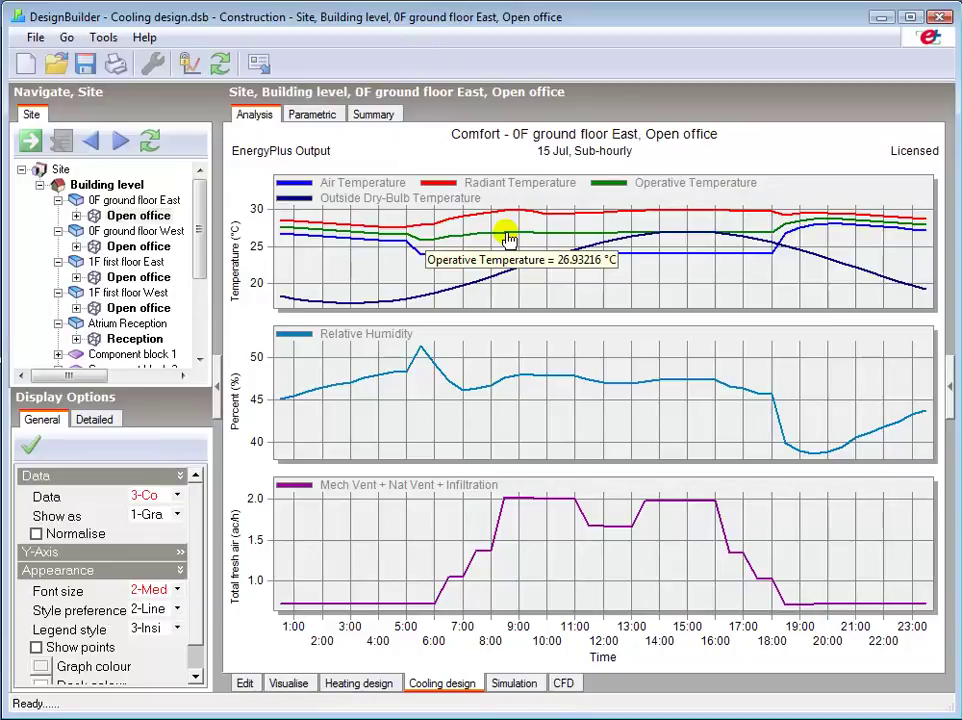
mouse_move(689, 238)
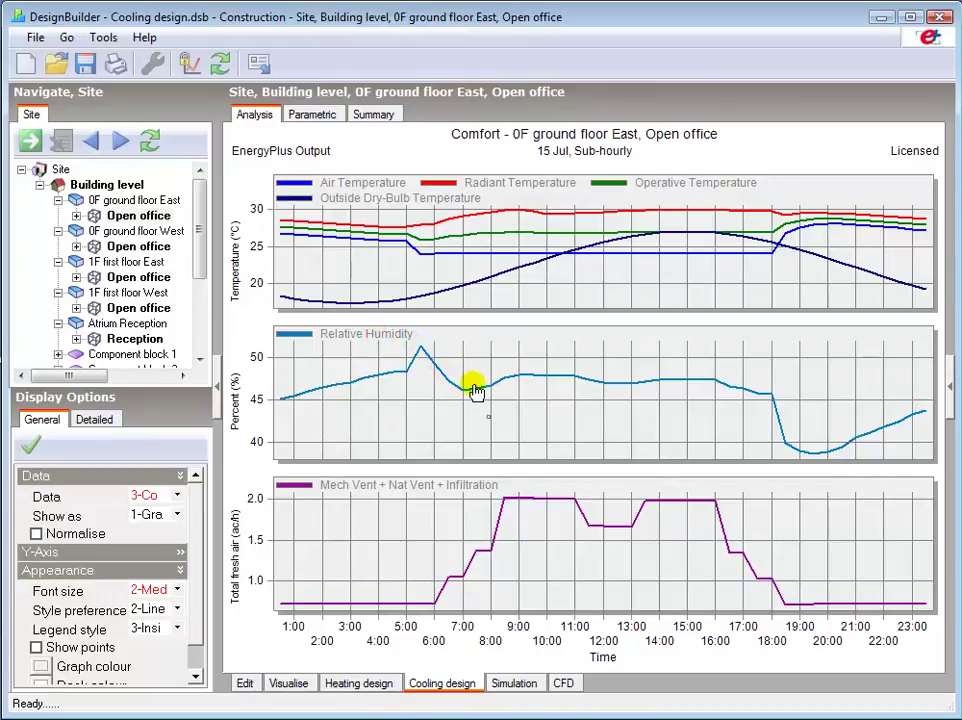
mouse_move(478, 392)
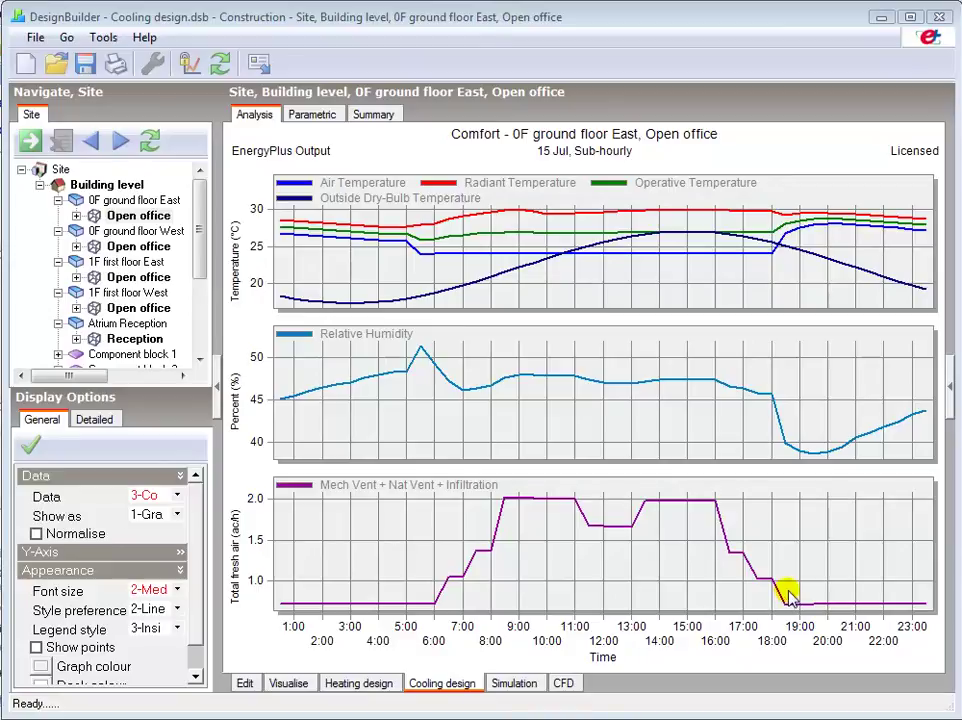
Chart 4-Internal gains for the east open office, reading sensible cooling near -15 kW and latent near 1.05 kW.
click(177, 495)
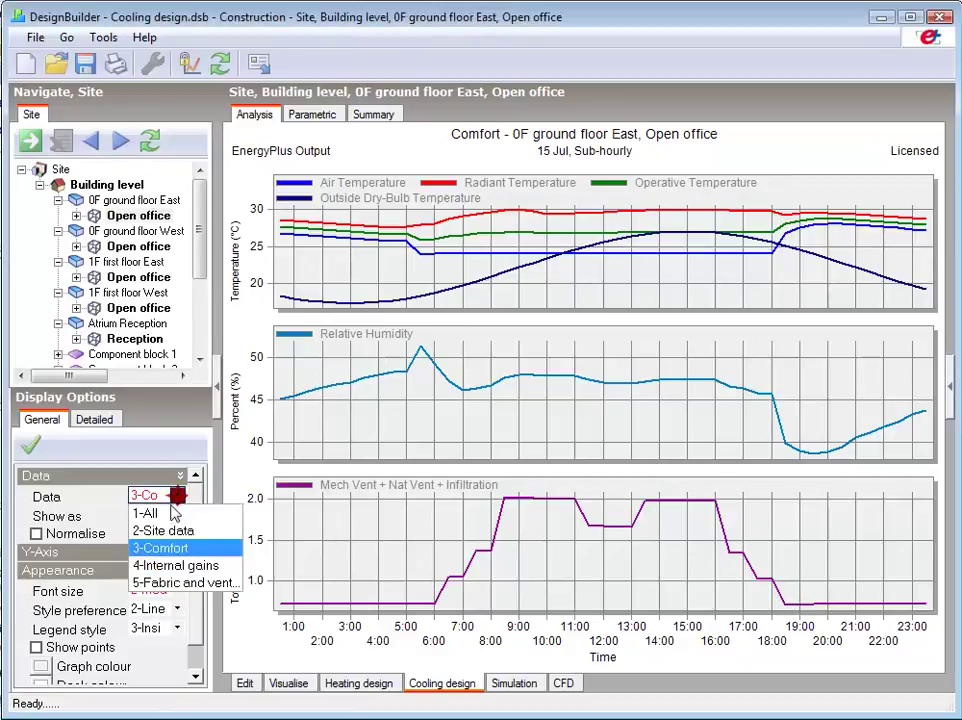
click(135, 565)
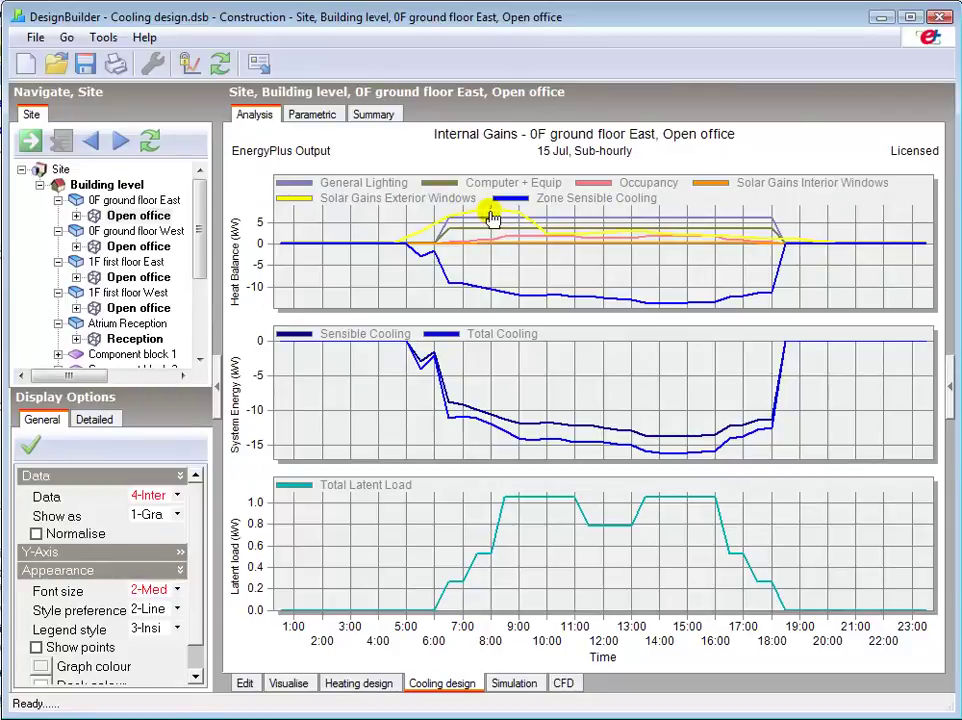
mouse_move(493, 217)
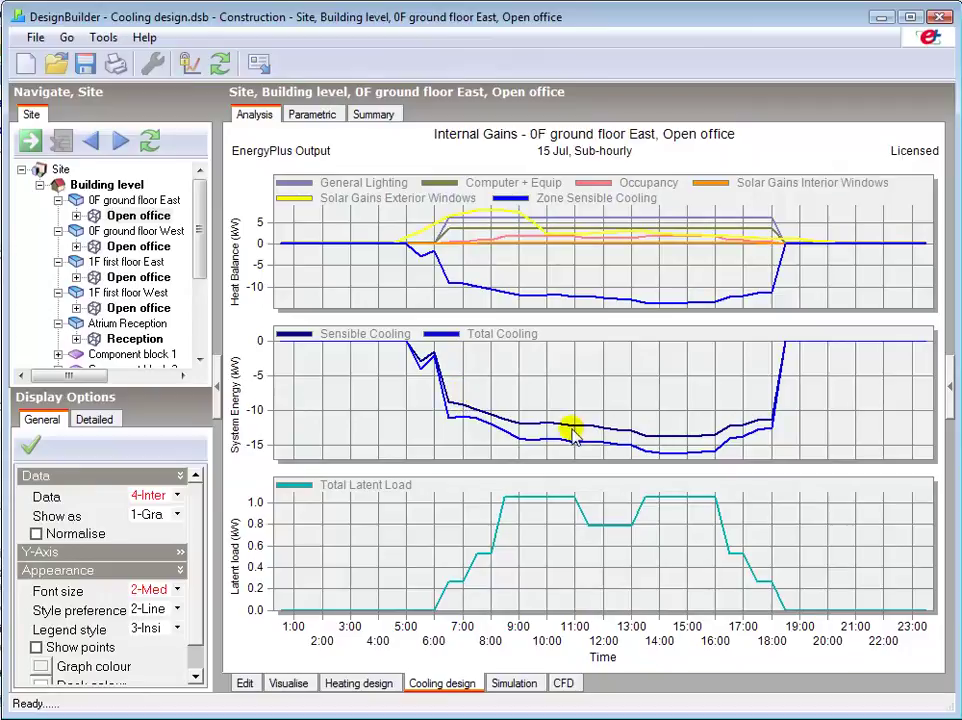
mouse_move(569, 436)
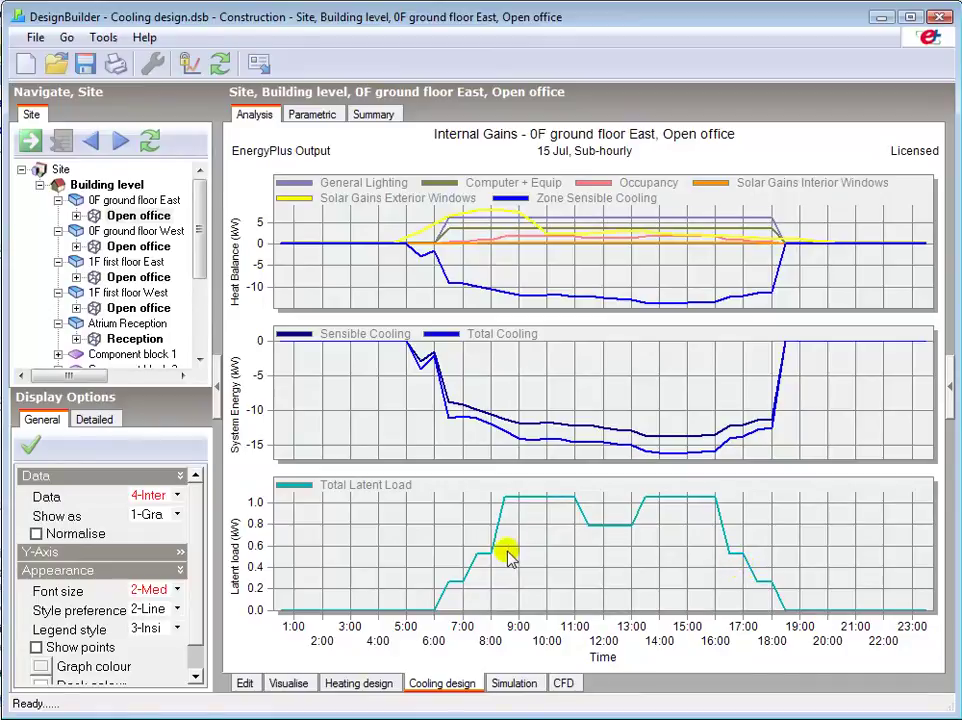
click(177, 495)
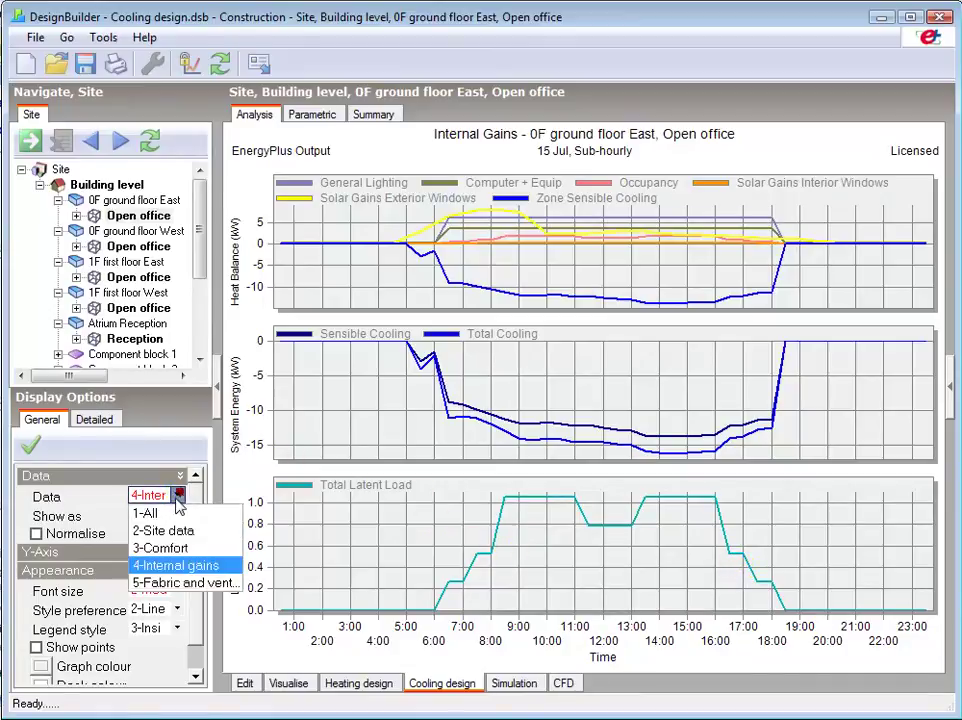
Chart 5-Fabric and ventilation, with interior ceilings dipping to about -4.0 kW near 08:30.
click(177, 584)
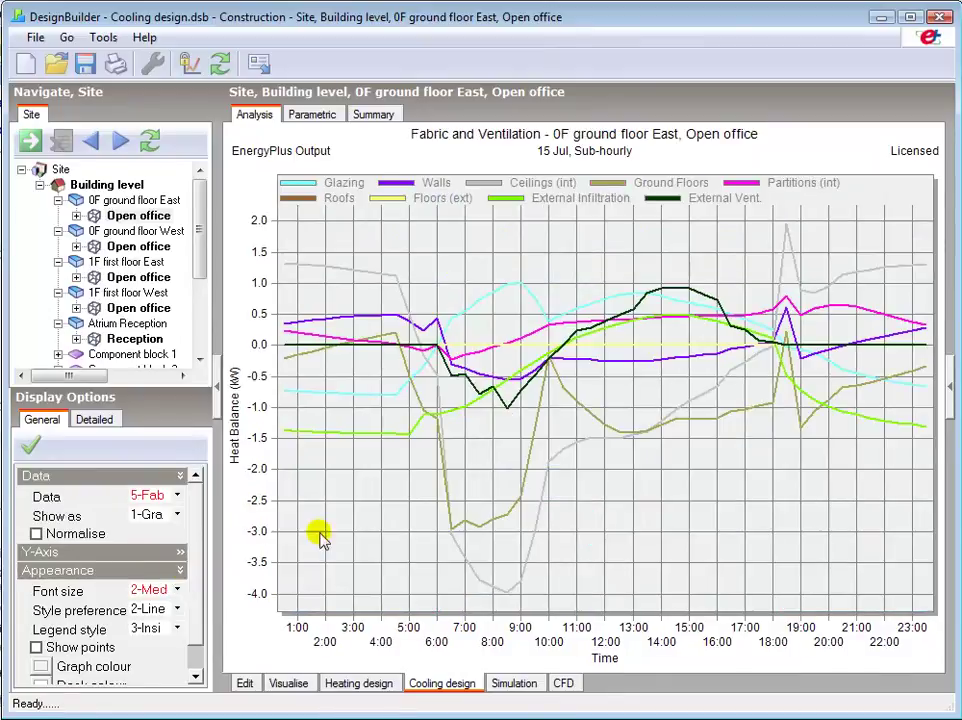
mouse_move(397, 340)
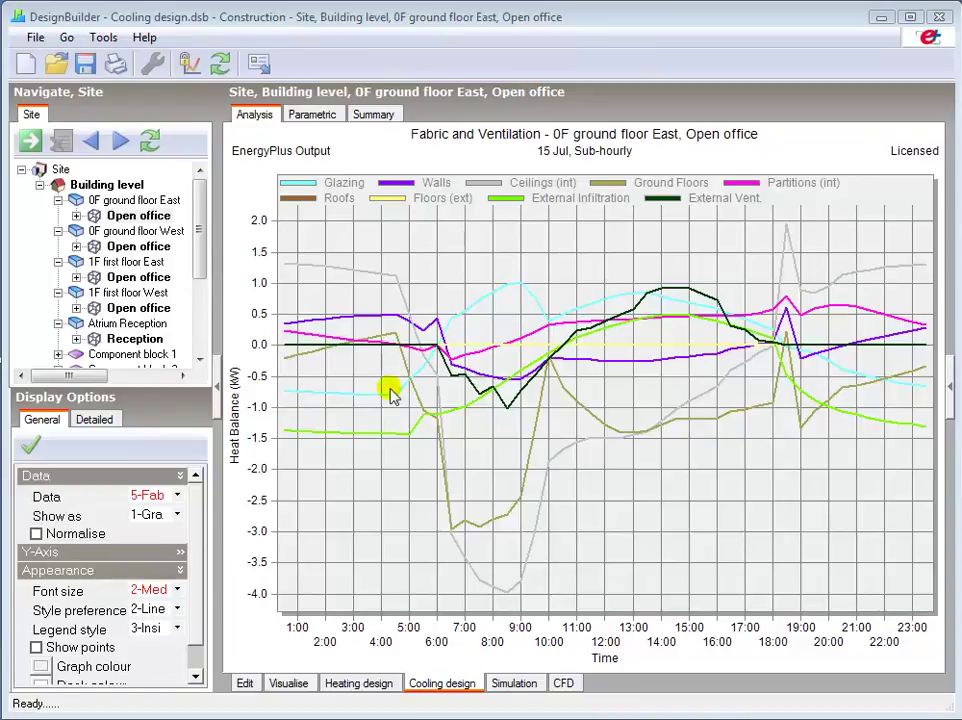
click(179, 496)
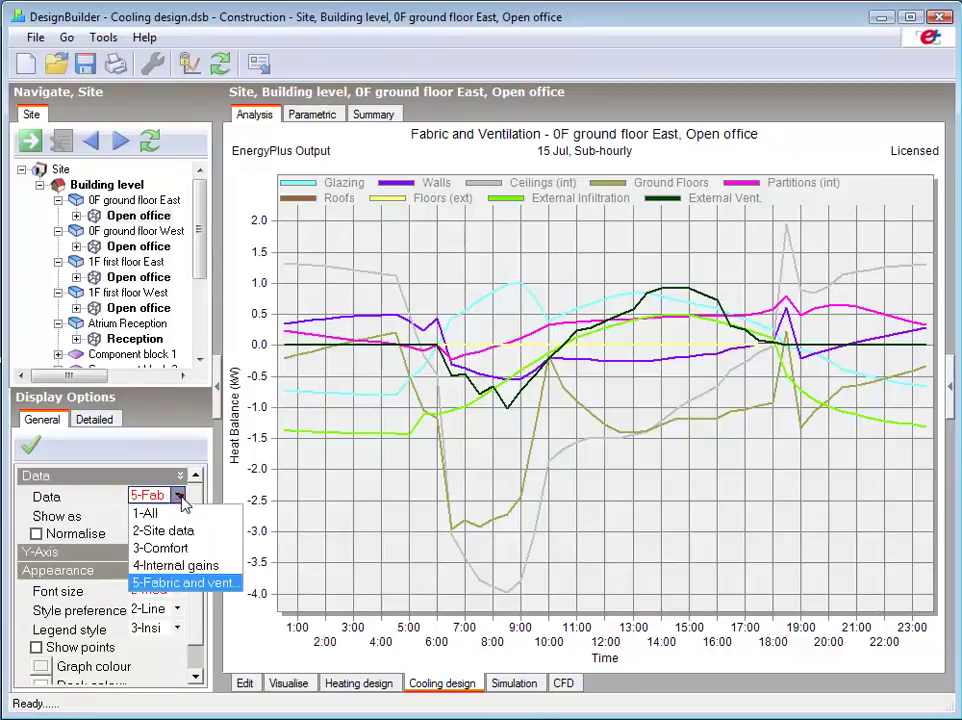
Return to 4-Internal gains, then view the Summary table totalling 128.620 kW, Circulation highest at 25.01 kW.
click(145, 565)
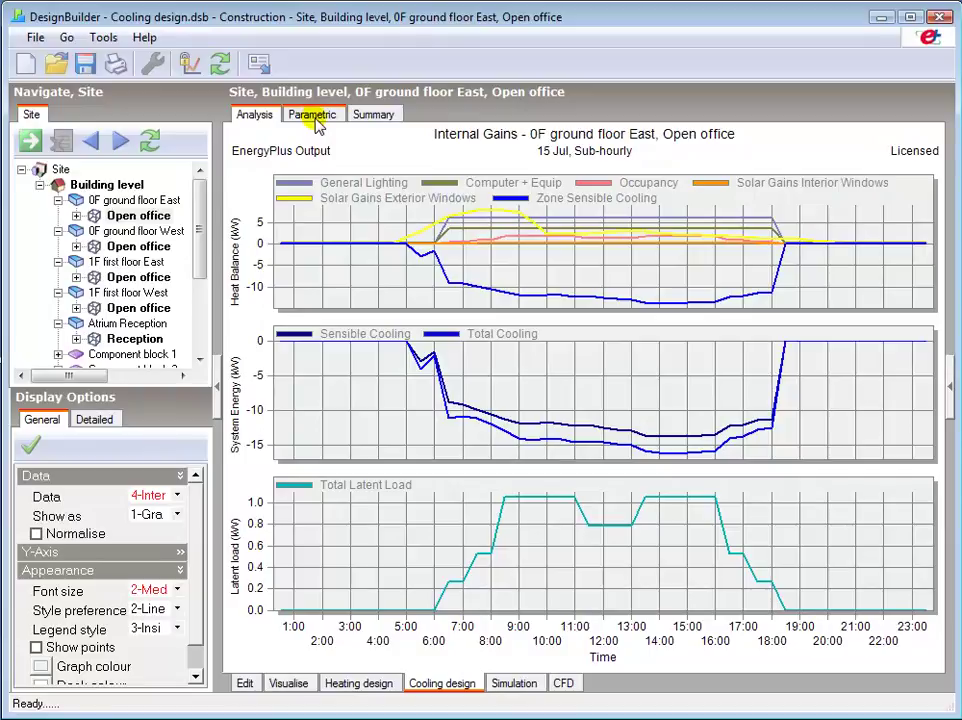
click(366, 118)
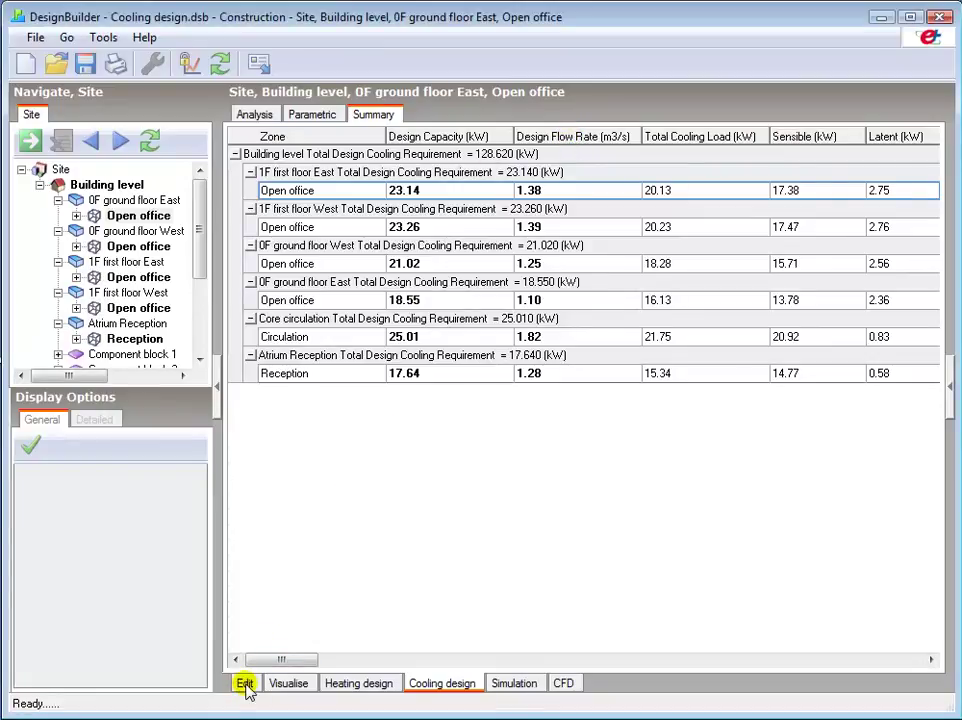
Change the Building level Airtightness constant rate on the Construction tab to 0.200 ac/h.
click(245, 684)
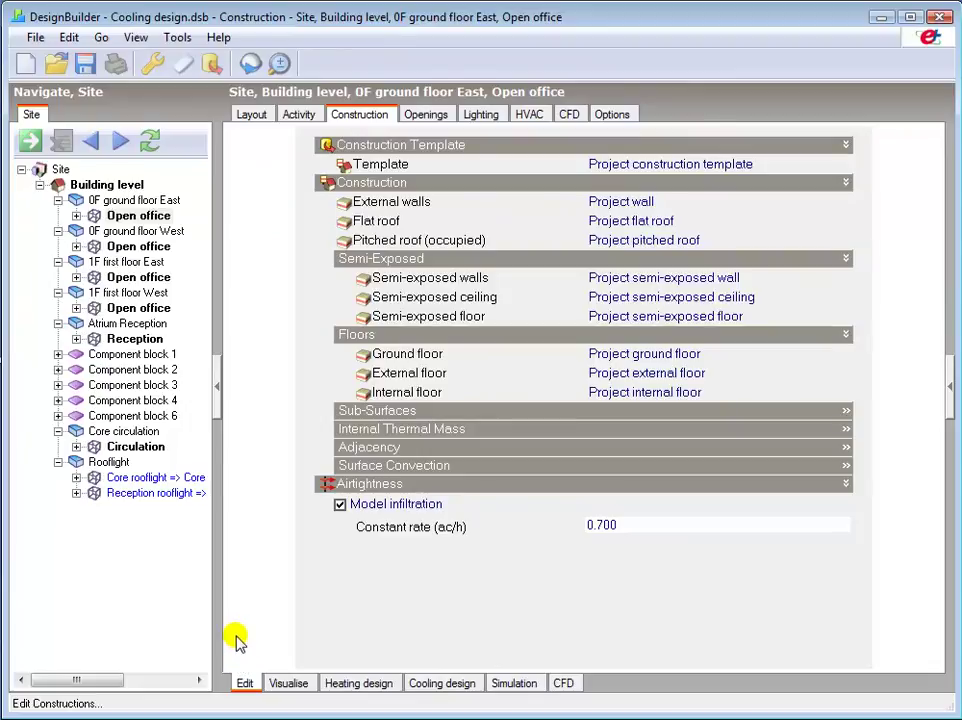
click(108, 185)
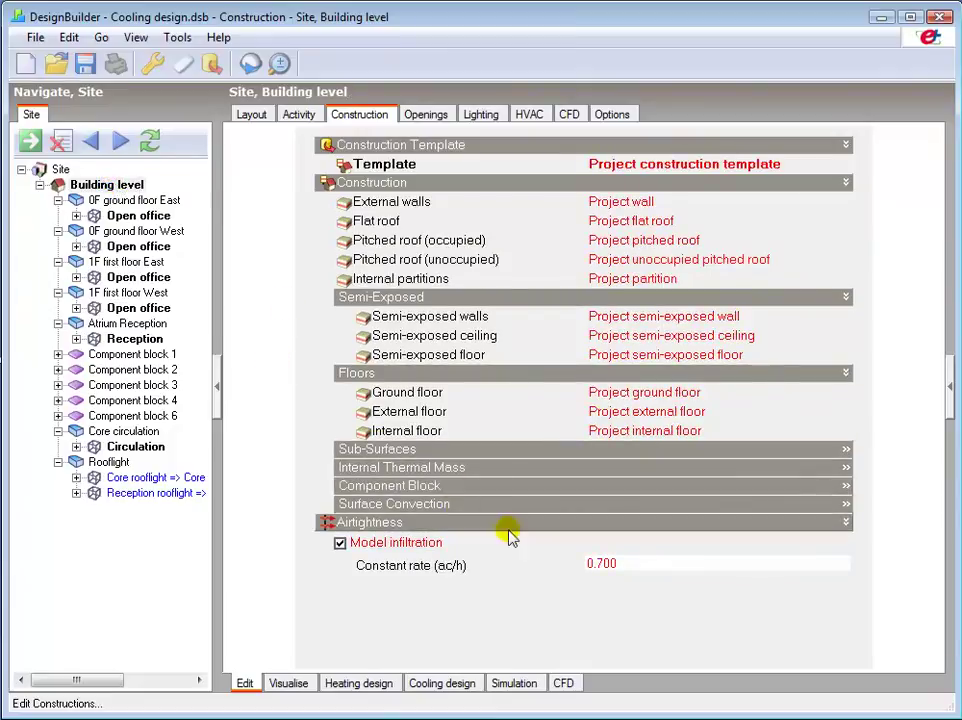
click(604, 563)
key(BackSpace)
text(2)
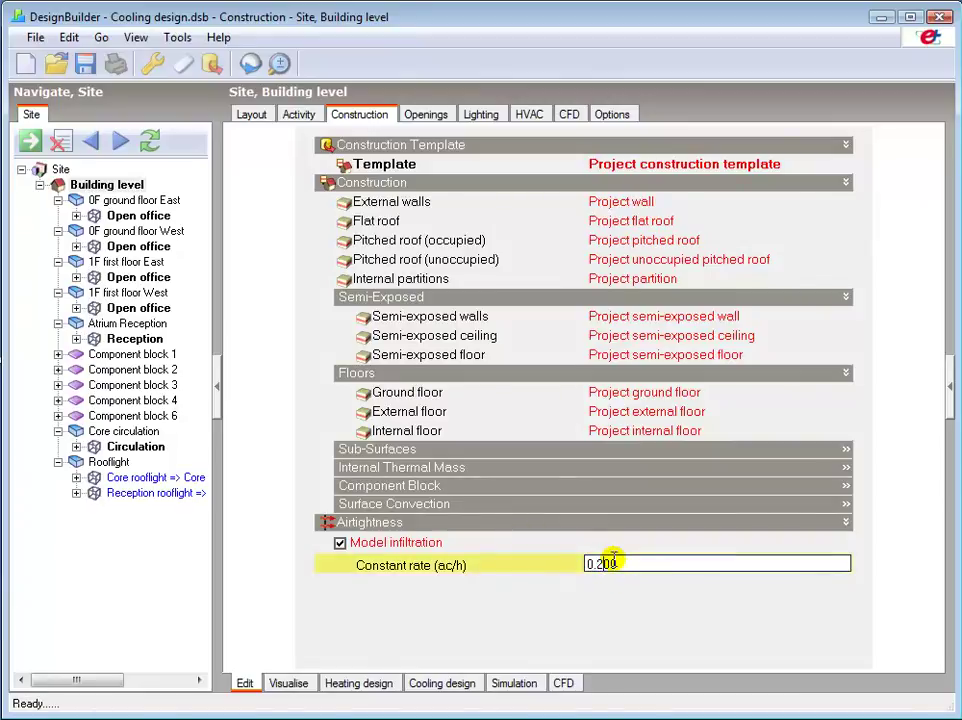
key(Return)
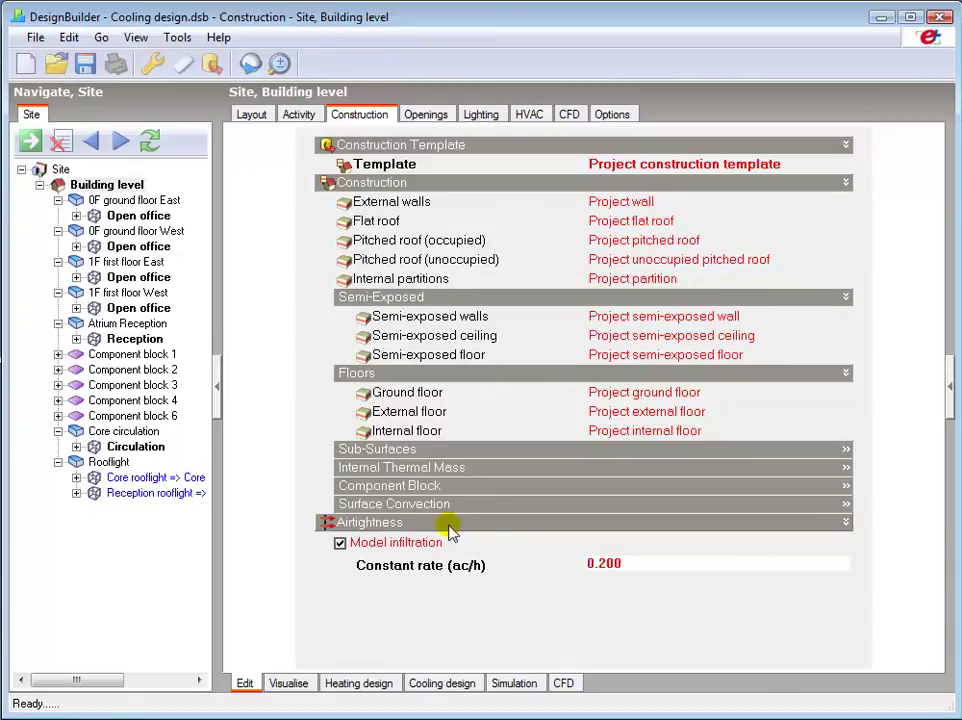
Enable Window shading in the Openings settings of the 0F ground floor East open office.
click(156, 215)
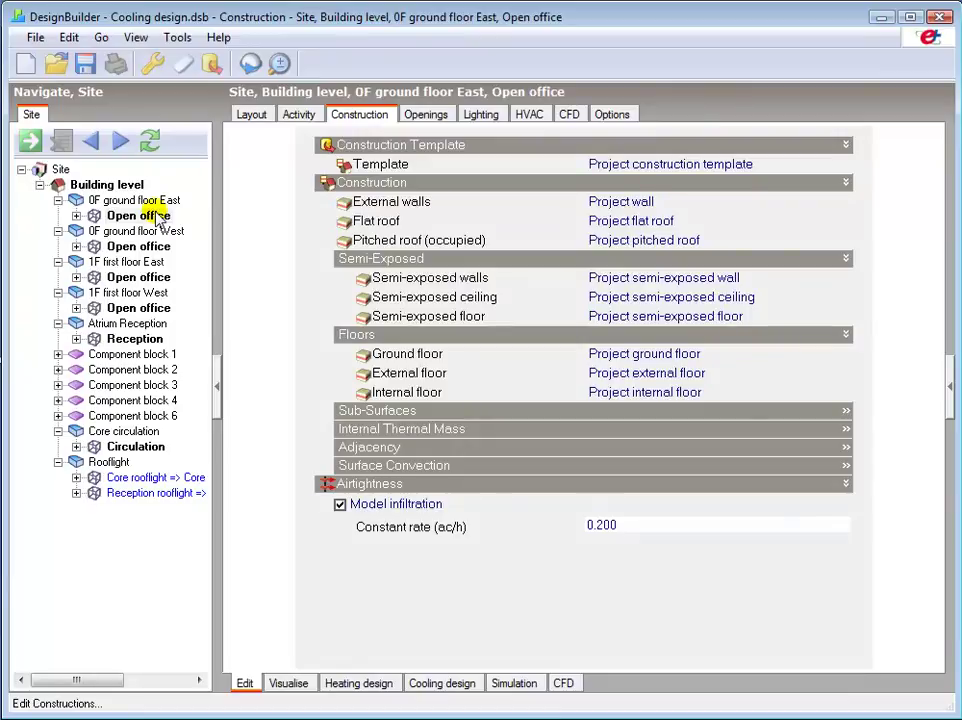
click(428, 116)
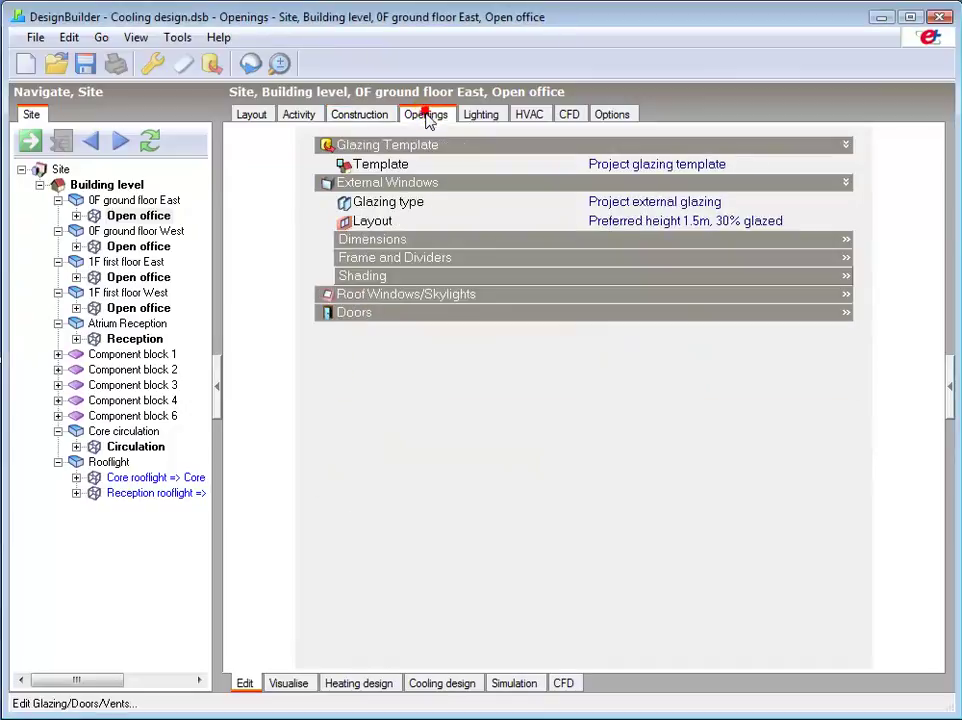
click(362, 278)
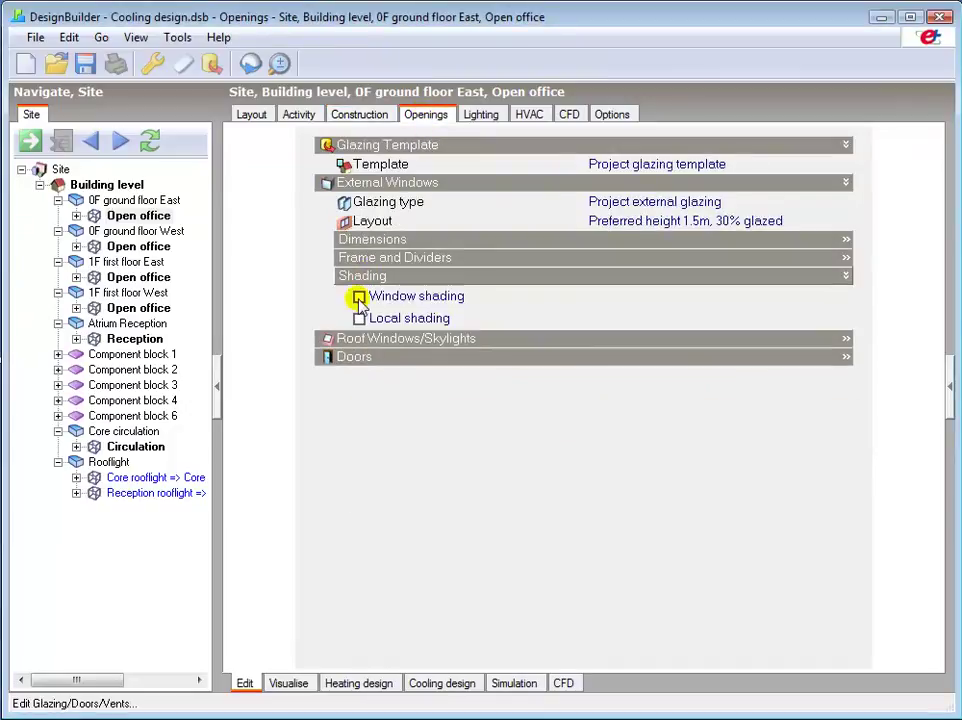
click(359, 297)
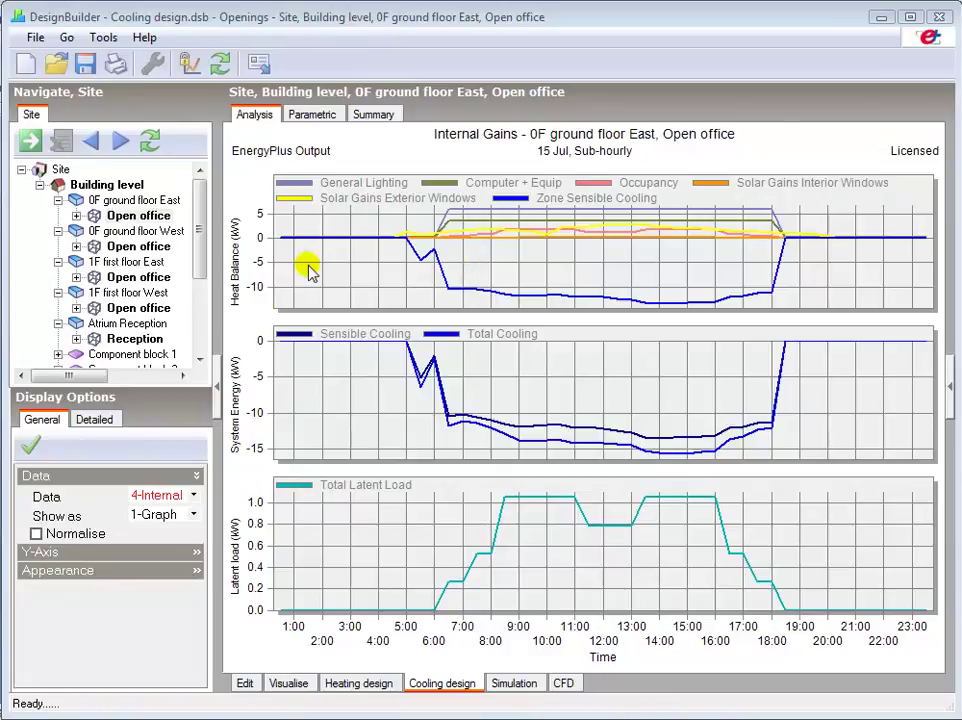
Chart 5-Fabric and ventilation for the re-run, with glazing peaking near 3.0 kW around 08:30.
click(193, 494)
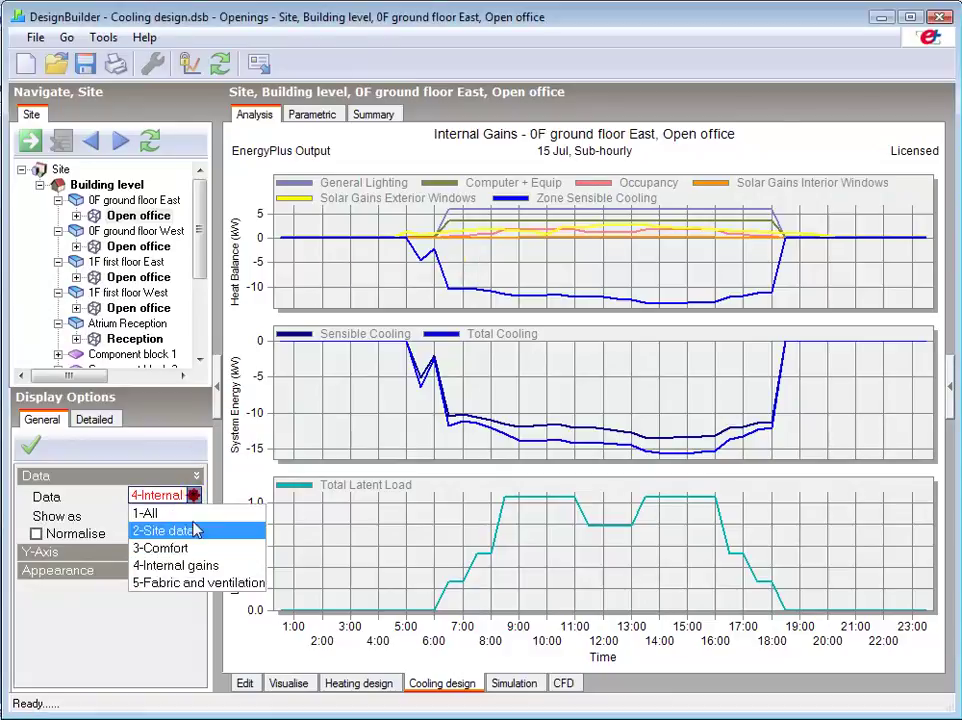
click(194, 582)
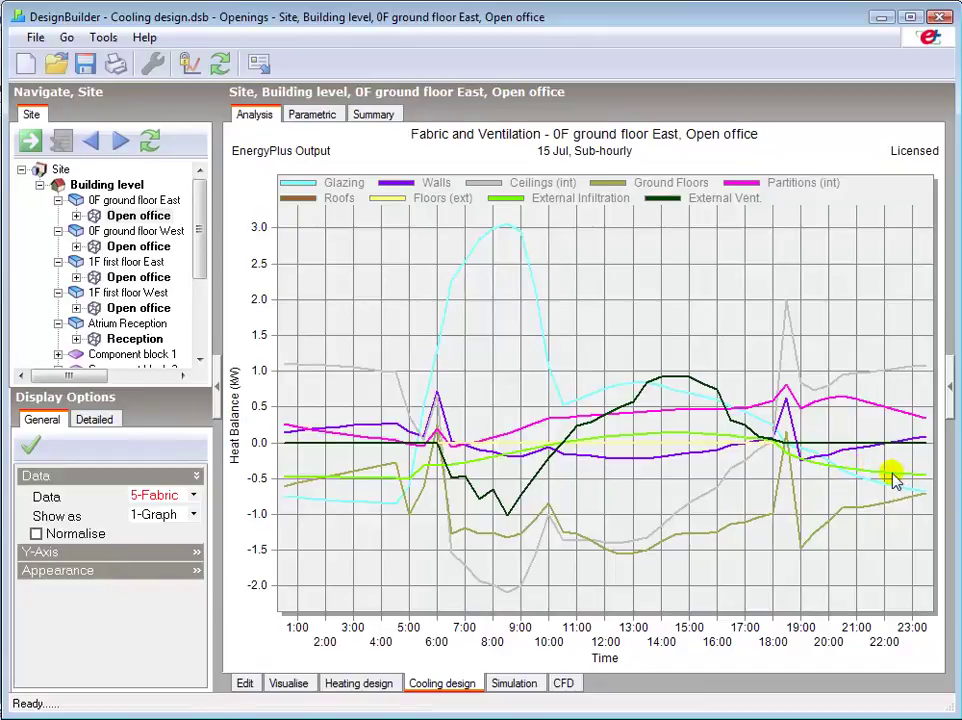
Show the Summary table with the 125.420 kW building total and the east open office at 17.78 kW.
click(372, 118)
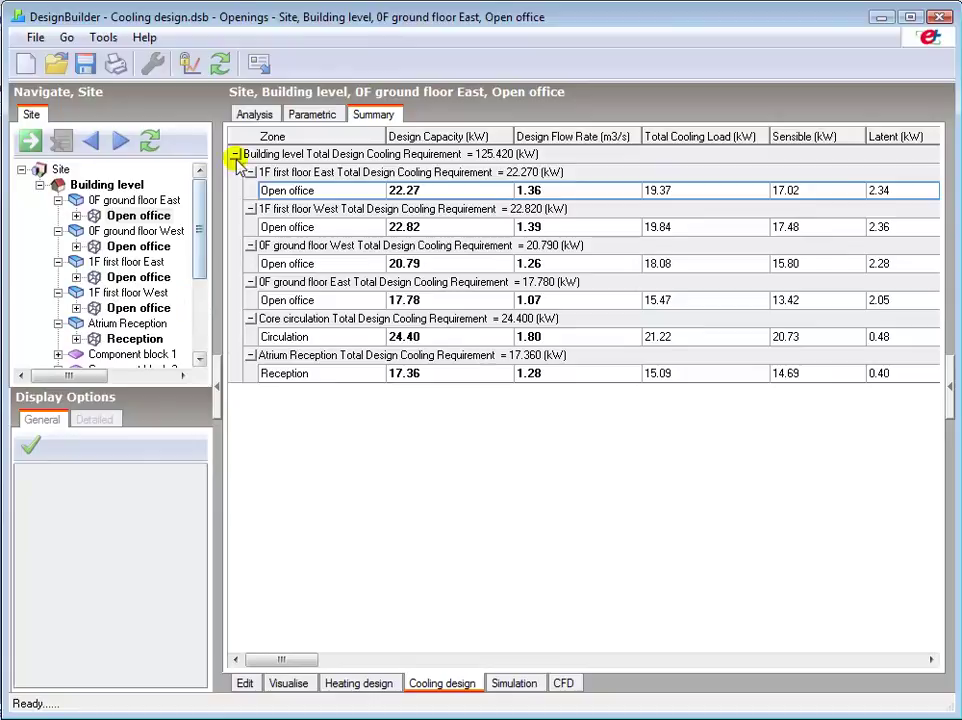
Chart 4-Internal gains on the Analysis tab, with general lighting around 5.99 kW.
click(250, 116)
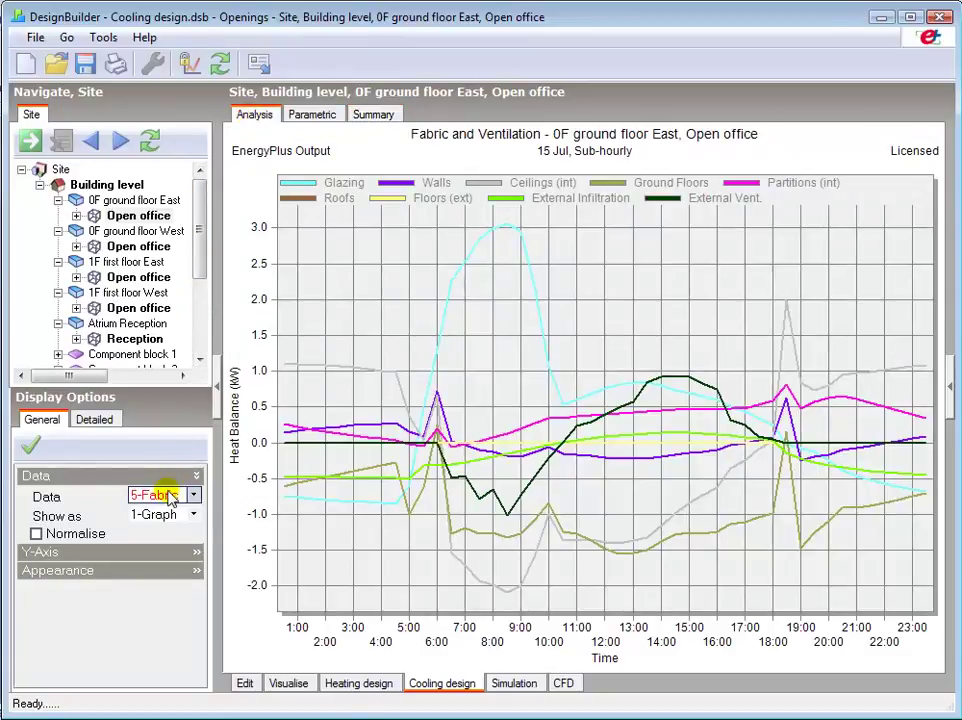
click(165, 494)
click(150, 565)
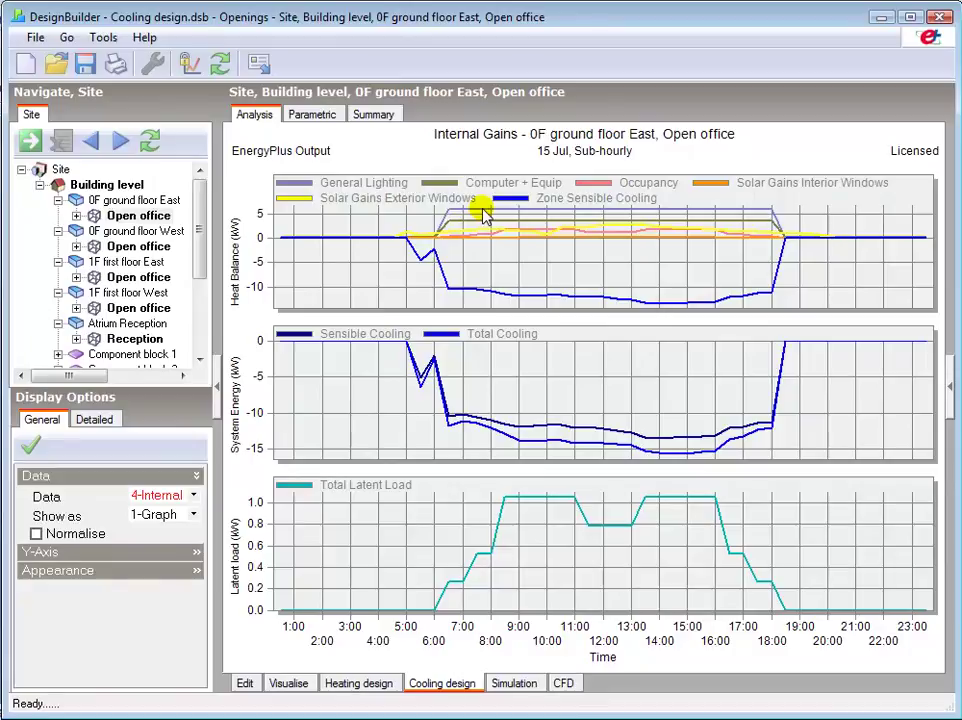
mouse_move(592, 218)
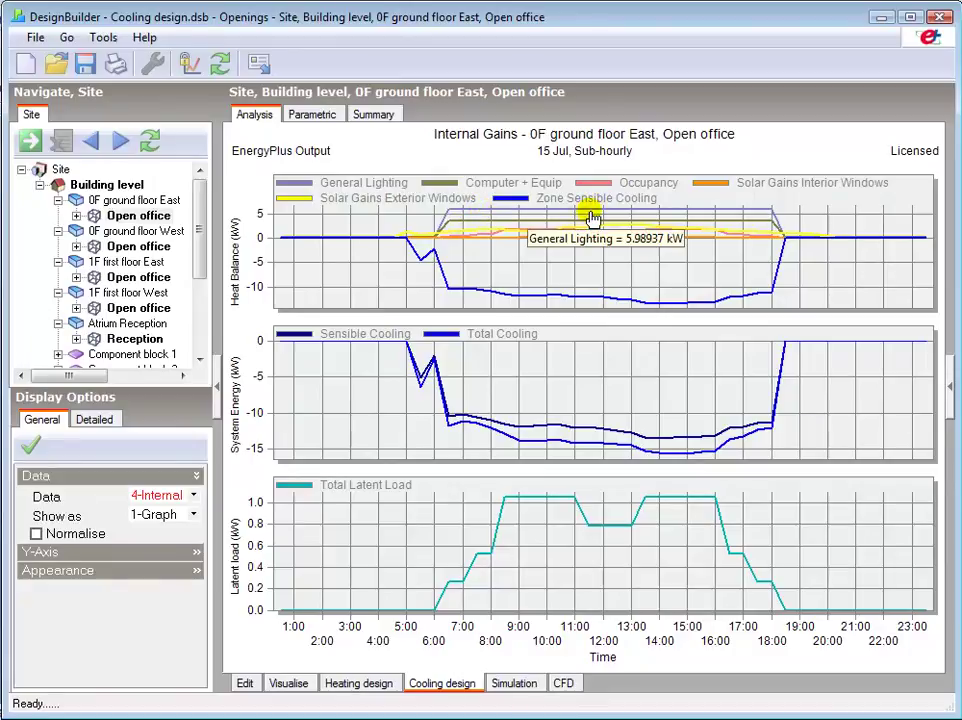